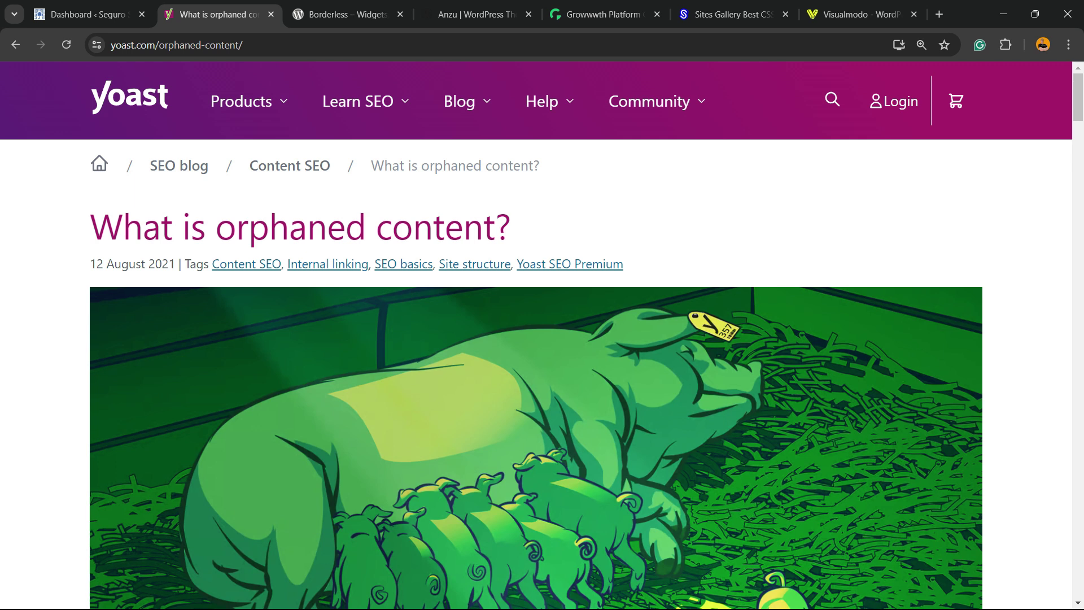
# Read the Yoast article down to its explanation of what orphaned content is.
pyautogui.scroll(-2, 536, 373)
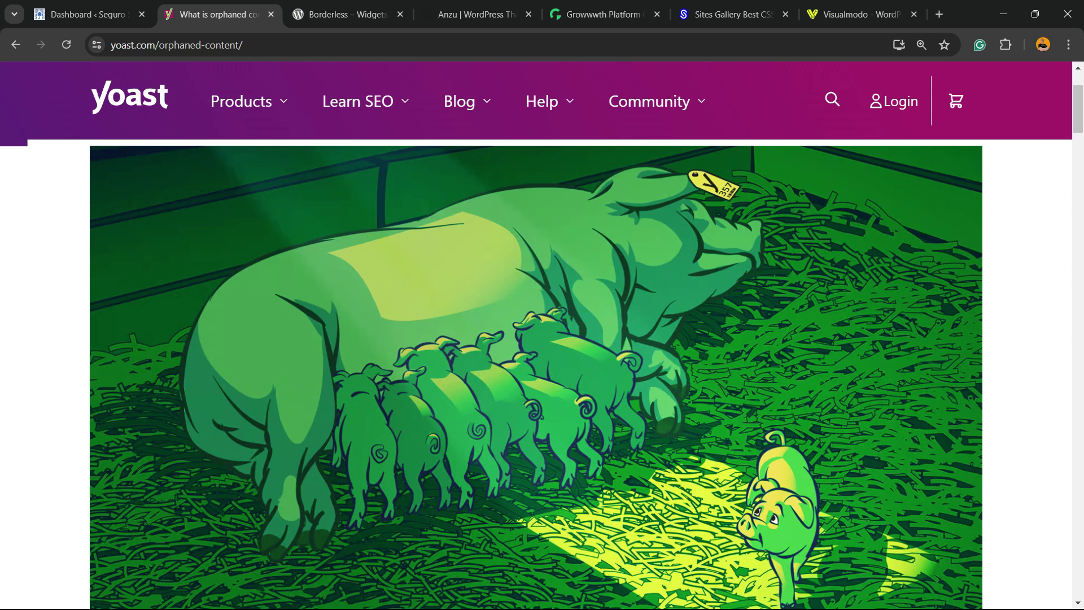
pyautogui.scroll(-10, 536, 373)
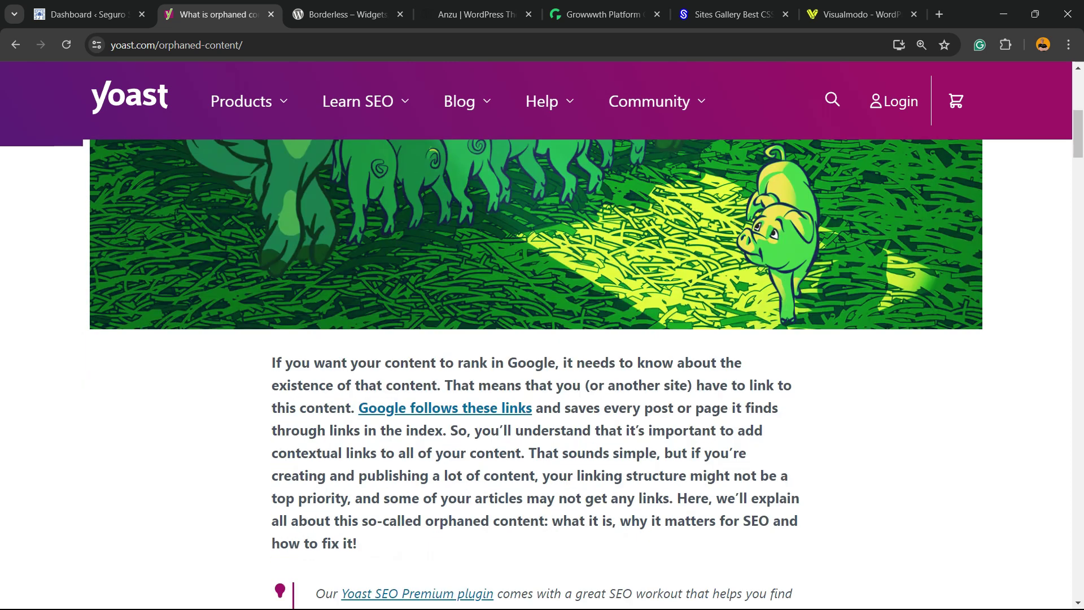
pyautogui.scroll(-2, 536, 373)
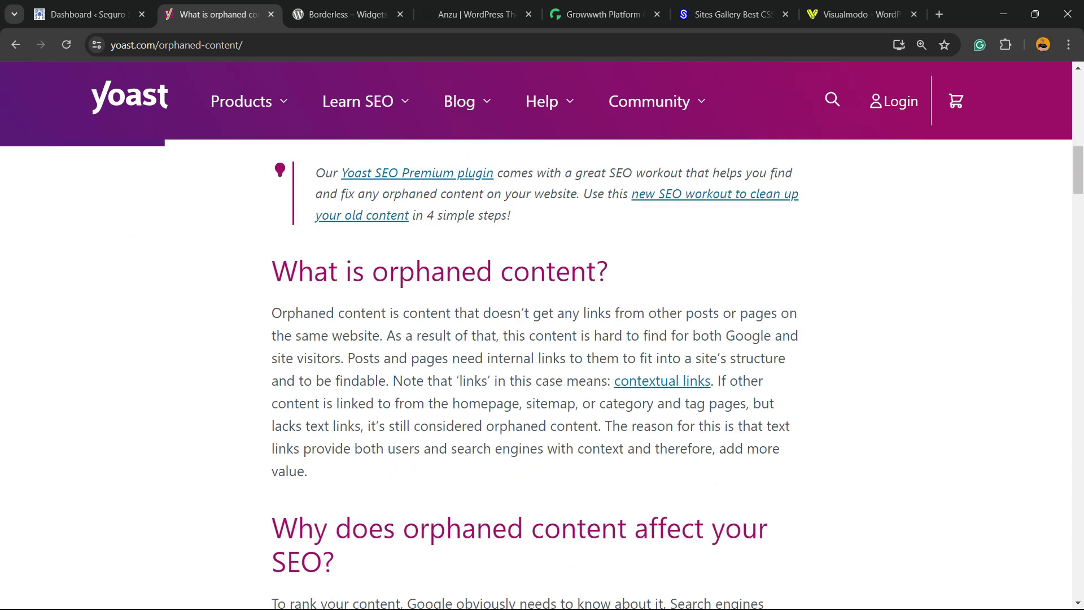
pyautogui.moveTo(282, 313); pyautogui.dragTo(393, 380)
pyautogui.click(394, 382)
# Switch to the WordPress dashboard and check the Optimise SEO Data status in Yoast SEO's Tools.
pyautogui.hotkey('ctrl', 'shift', 'Tab')
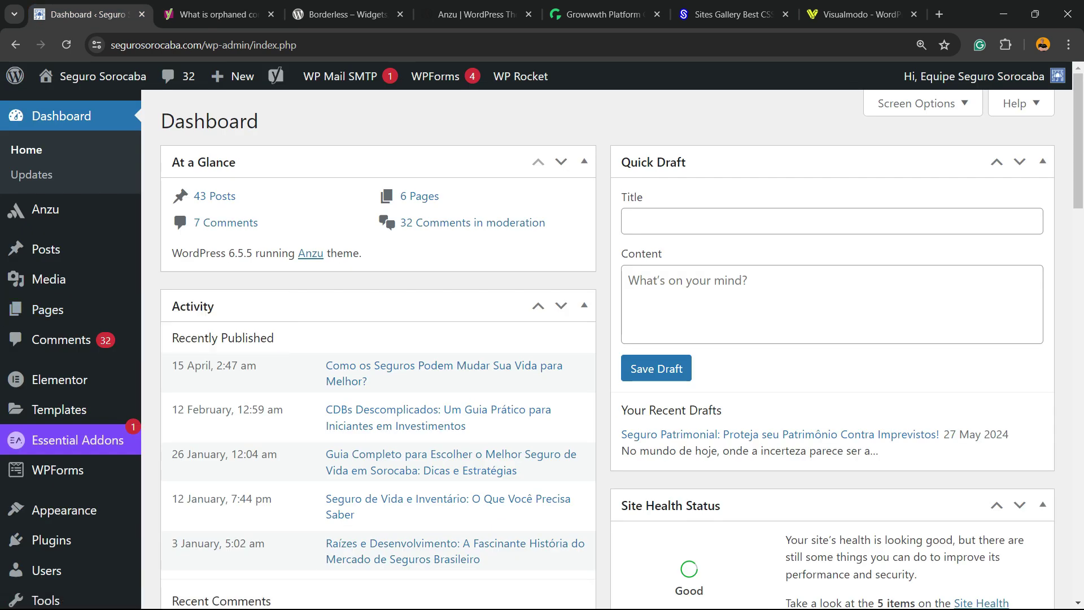
pyautogui.scroll(-2, 48, 311)
pyautogui.moveTo(57, 328)
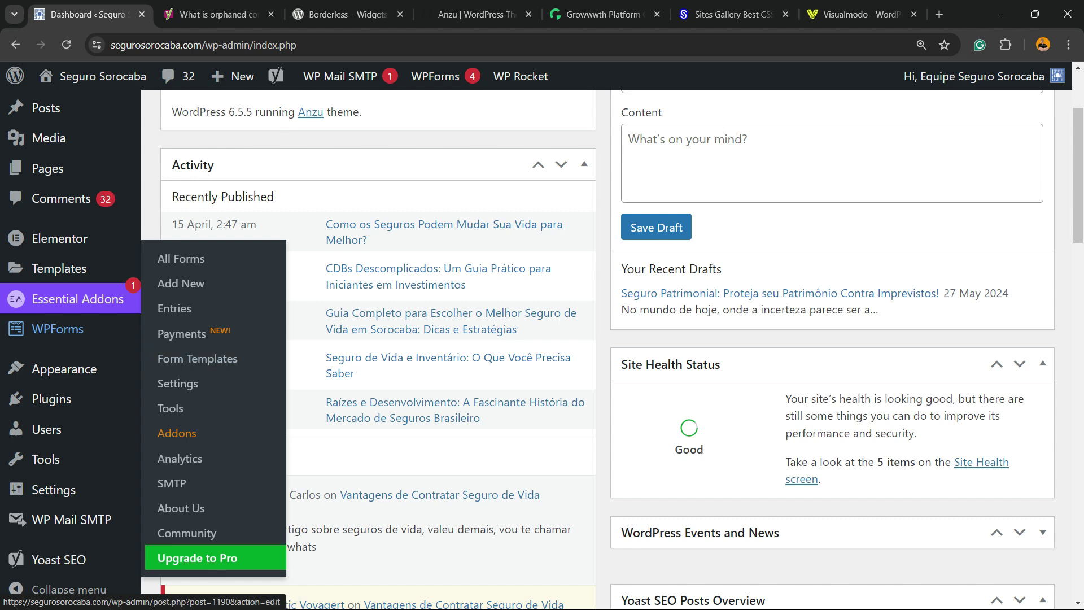
pyautogui.scroll(-5, 51, 395)
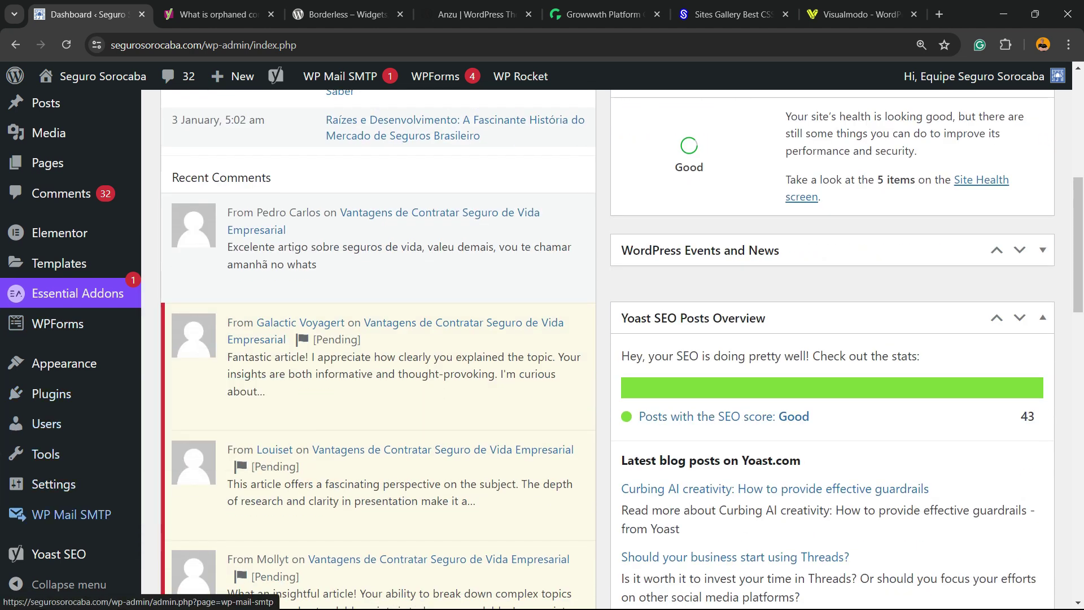
pyautogui.moveTo(59, 554)
pyautogui.scroll(8, 59, 508)
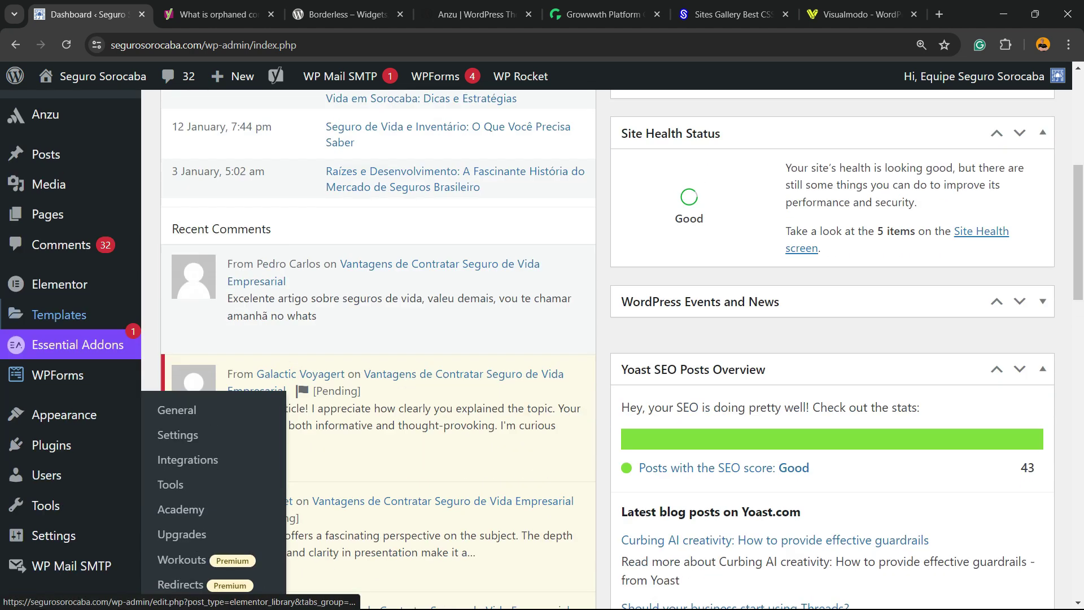
pyautogui.scroll(-15, 50, 260)
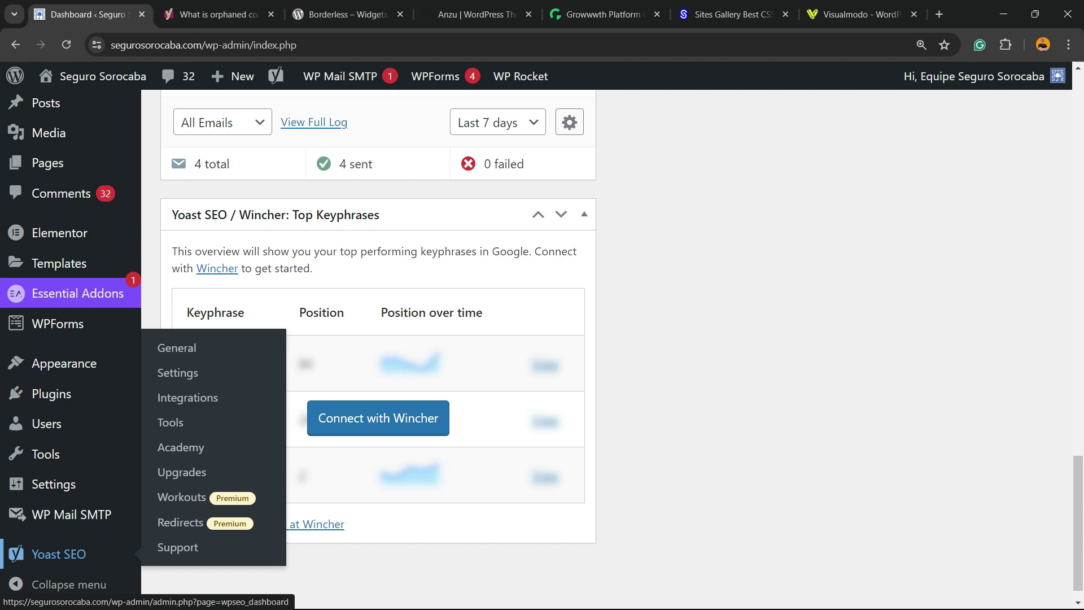
pyautogui.click(170, 422)
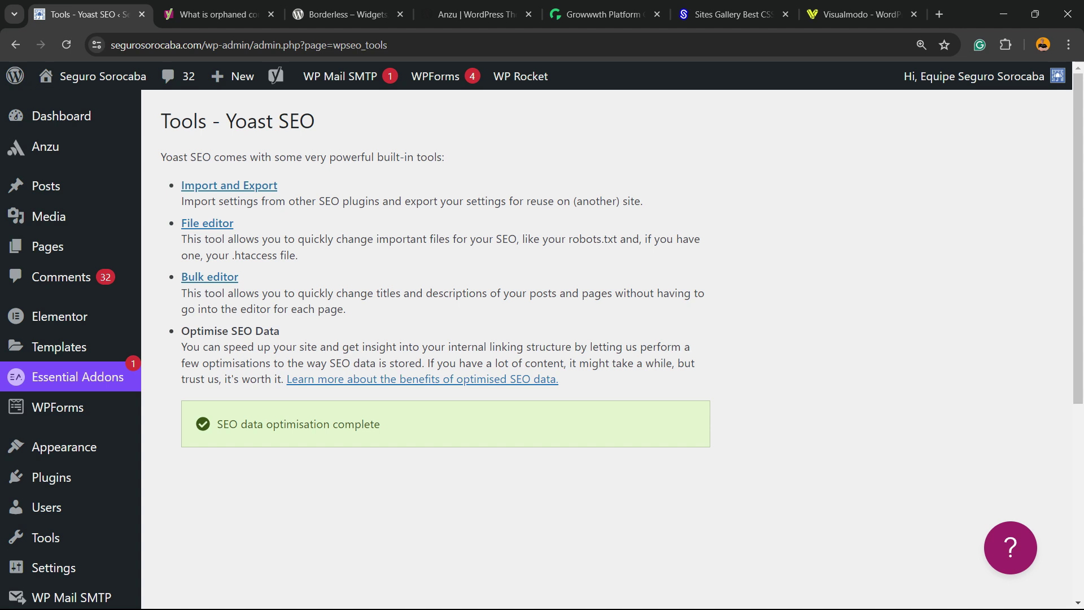
pyautogui.moveTo(216, 423); pyautogui.dragTo(380, 424)
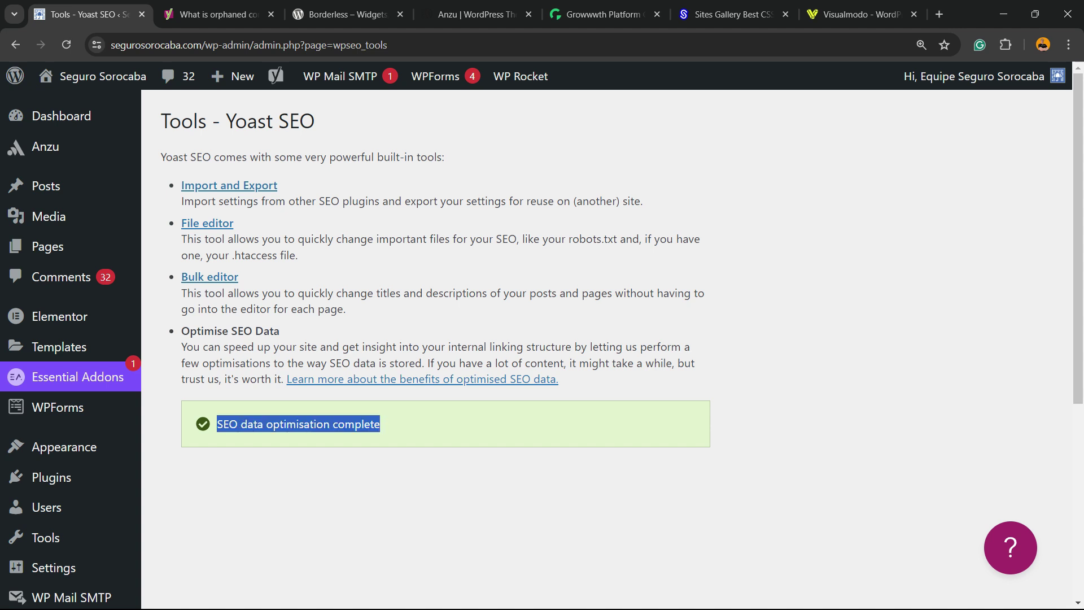
pyautogui.click(384, 424)
pyautogui.moveTo(216, 424); pyautogui.dragTo(379, 424)
# Open the list of all posts and filter it to orphaned content.
pyautogui.moveTo(45, 186)
pyautogui.click(85, 183)
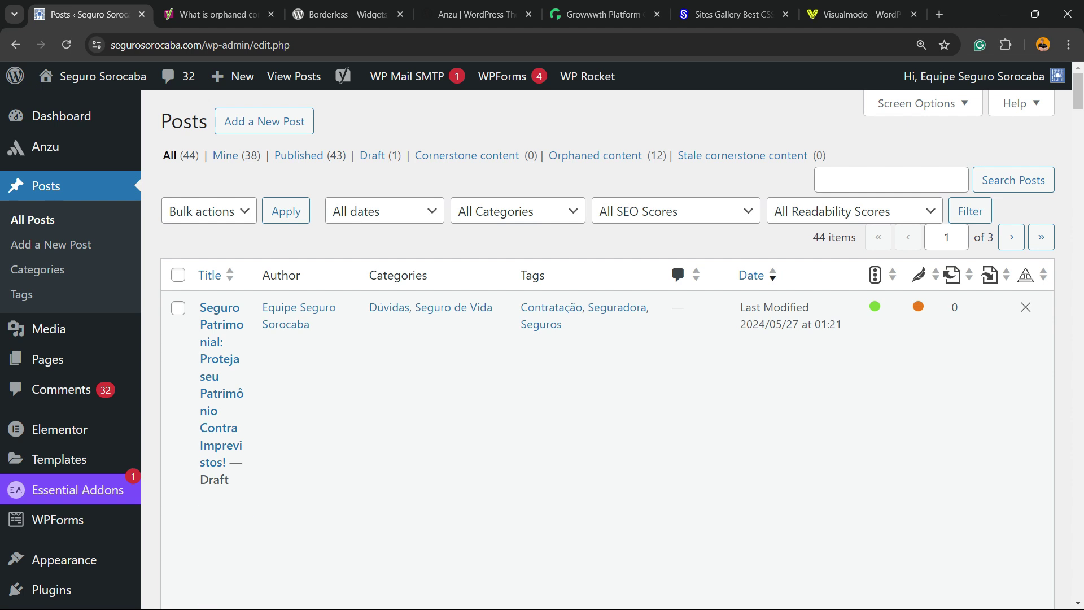
pyautogui.moveTo(1053, 248); pyautogui.dragTo(164, 155)
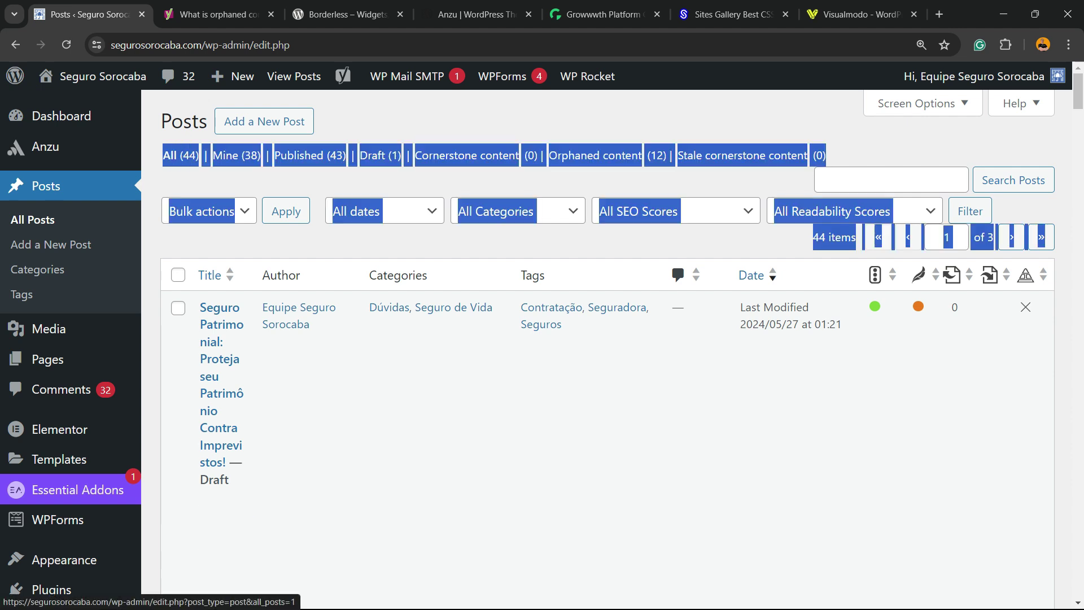
pyautogui.click(197, 176)
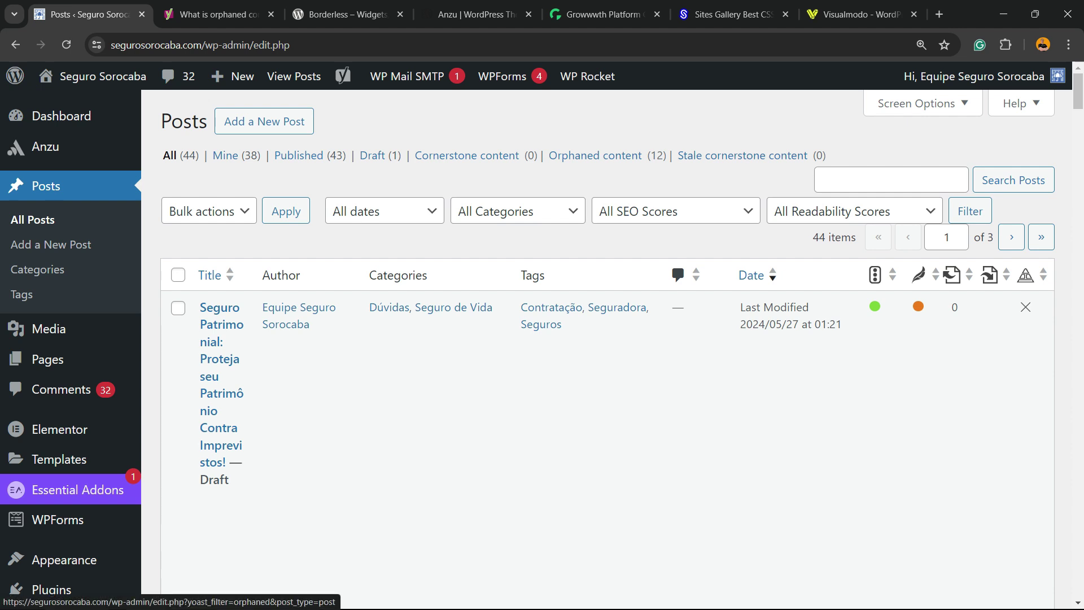
pyautogui.moveTo(840, 211); pyautogui.dragTo(774, 211)
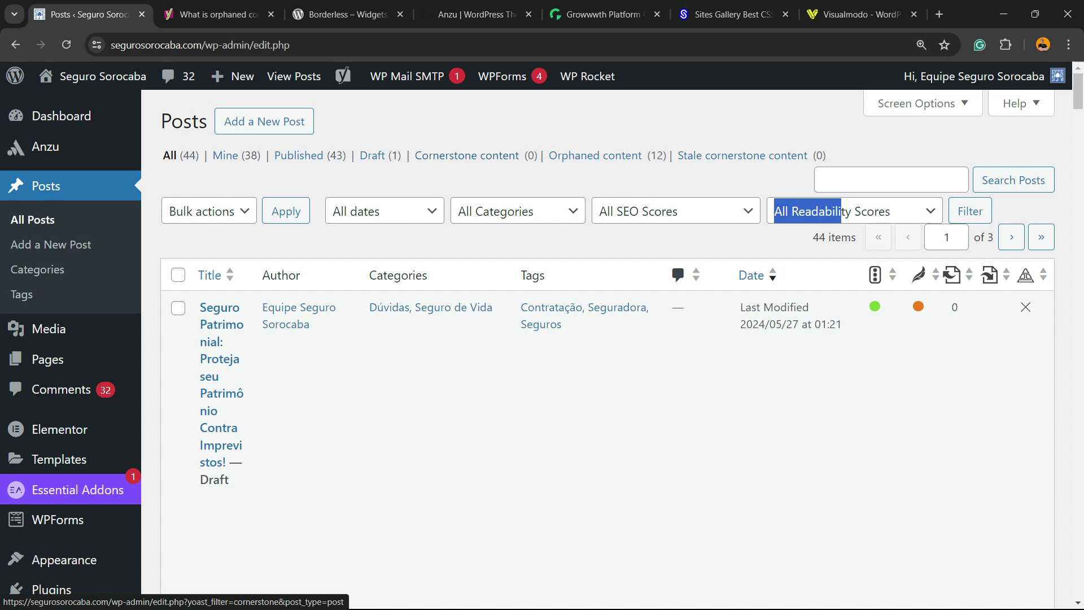
pyautogui.moveTo(411, 156); pyautogui.dragTo(464, 155)
pyautogui.click(595, 155)
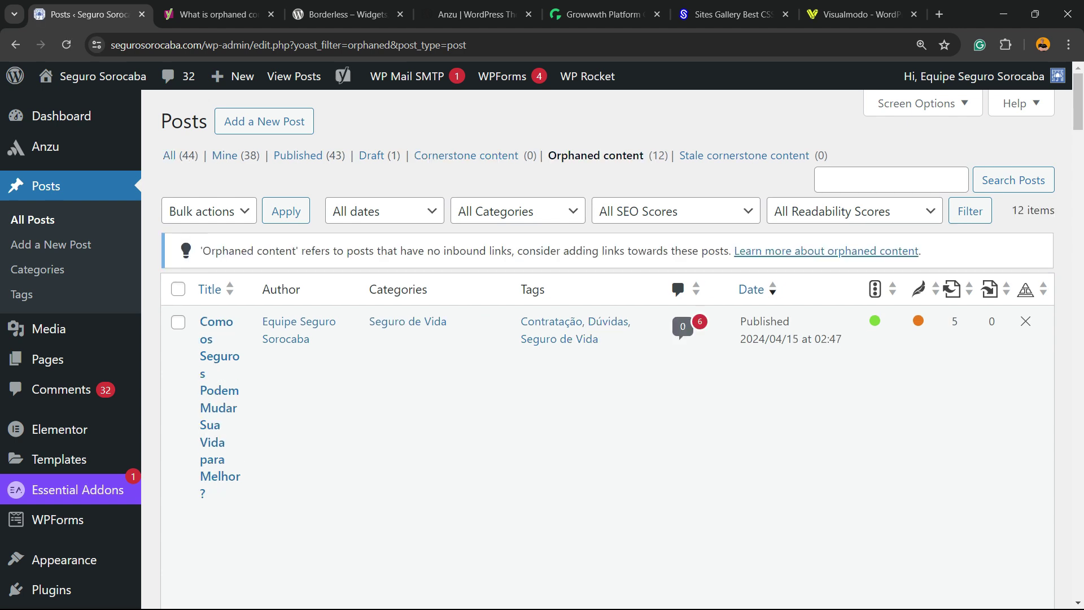
# View the orphaned post "Como os Seguros Podem Mudar Sua Vida para Melhor?" on the site and copy its URL.
pyautogui.hotkey('ctrl', '-')
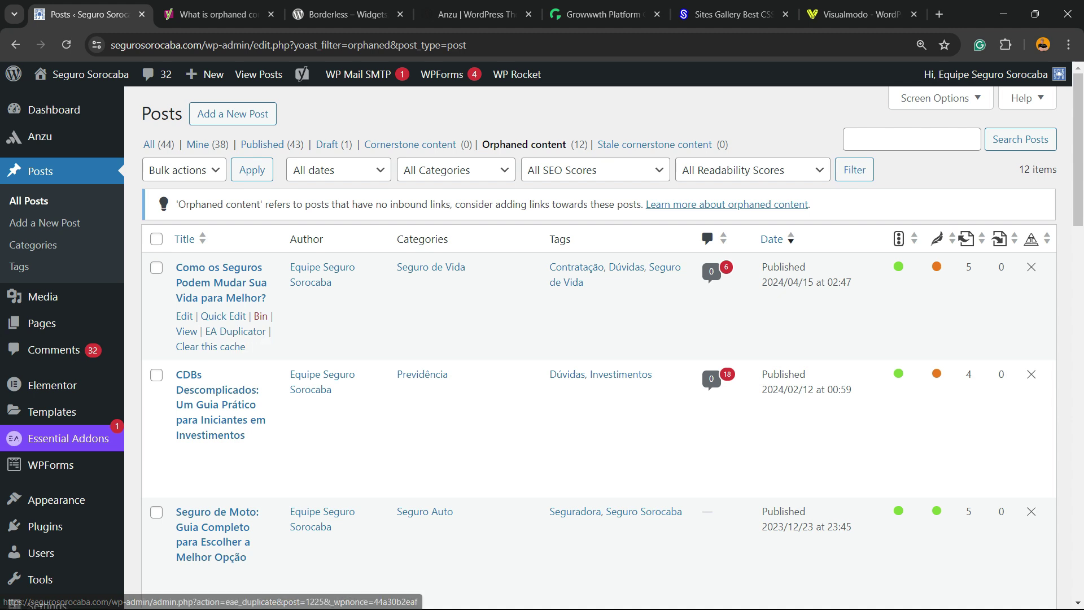
pyautogui.click(186, 331)
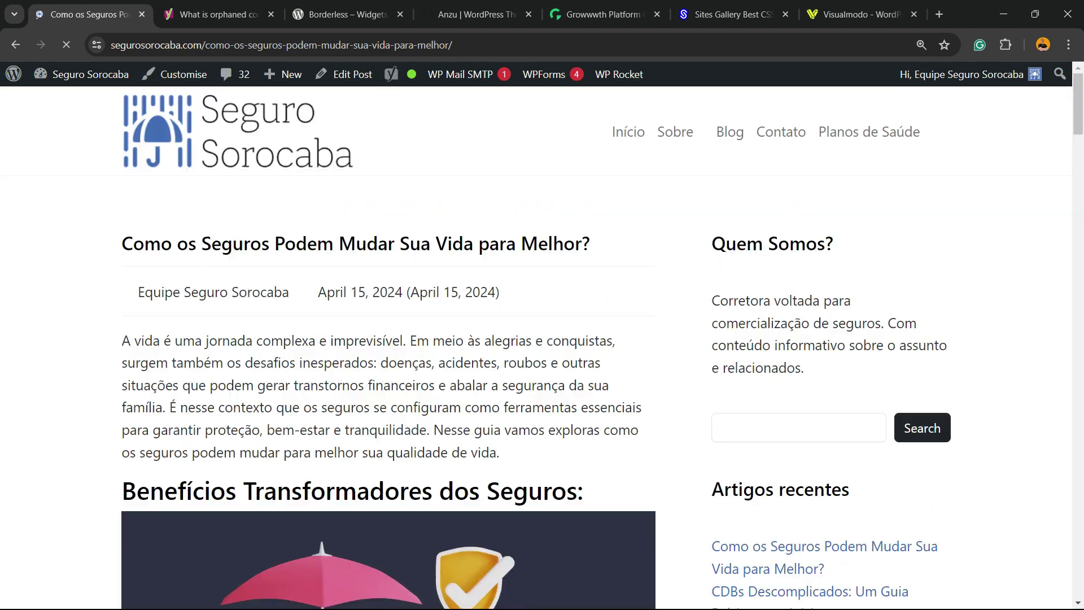
pyautogui.click(341, 46)
pyautogui.hotkey('ctrl', 'c')
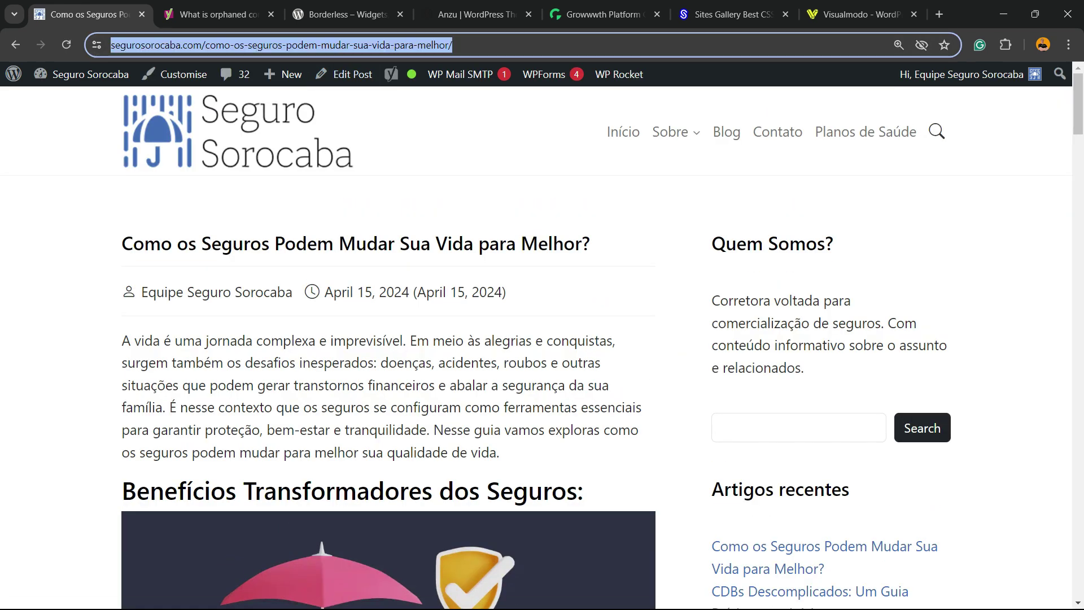
pyautogui.click(350, 197)
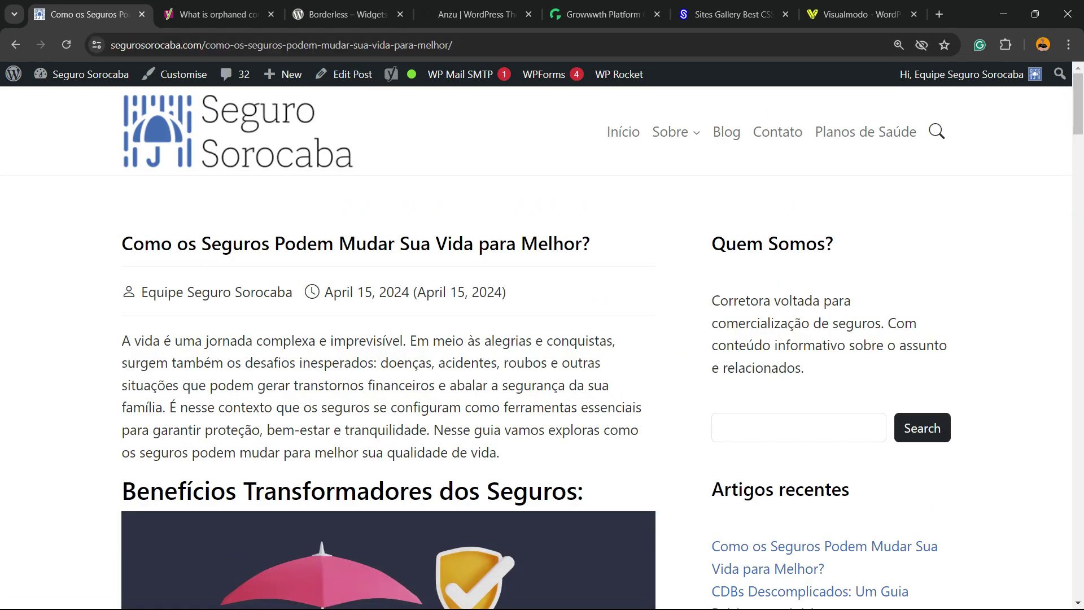
# Skim the published article from its beginning to the comment section.
pyautogui.scroll(-20, 542, 339)
pyautogui.scroll(5, 542, 339)
pyautogui.scroll(10, 542, 338)
pyautogui.scroll(-13, 542, 339)
pyautogui.scroll(4, 542, 338)
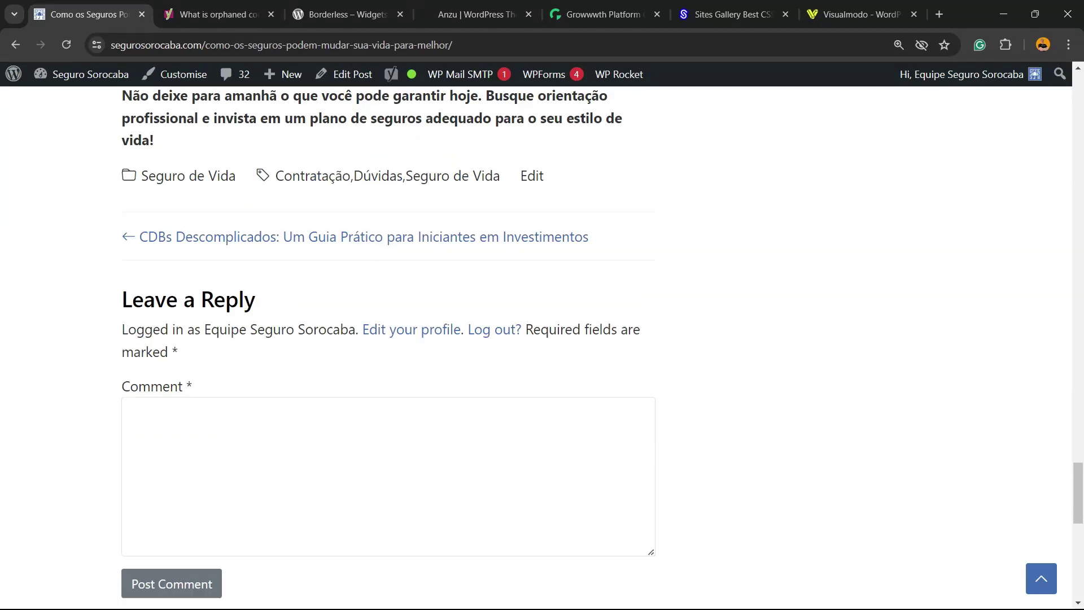
pyautogui.scroll(6, 90, 74)
pyautogui.scroll(15, 387, 339)
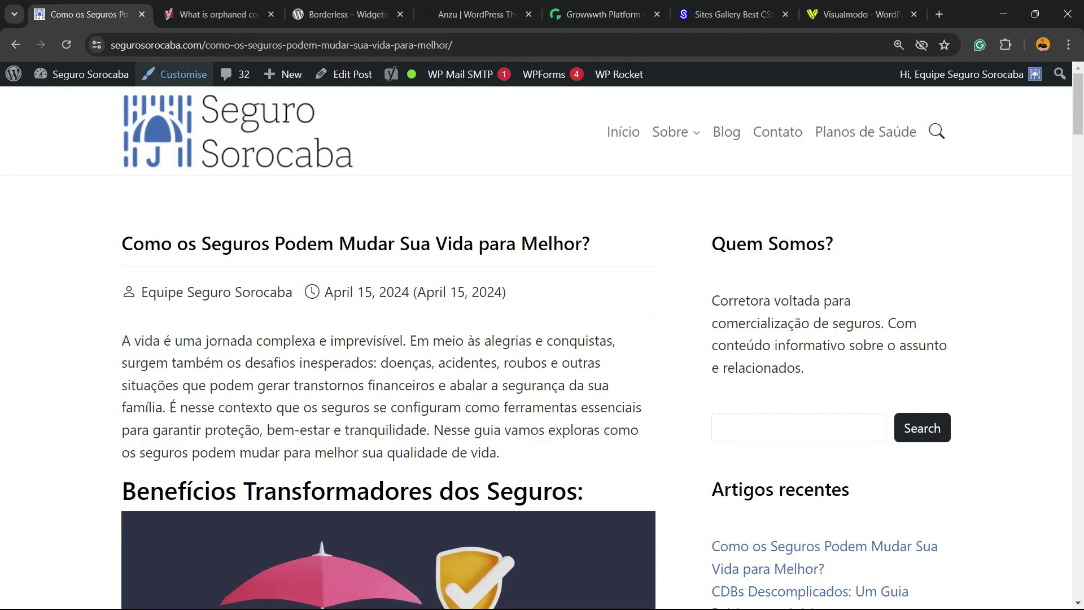
# Return to the dashboard's full post list and search the posts for "vida".
pyautogui.moveTo(82, 74)
pyautogui.click(59, 102)
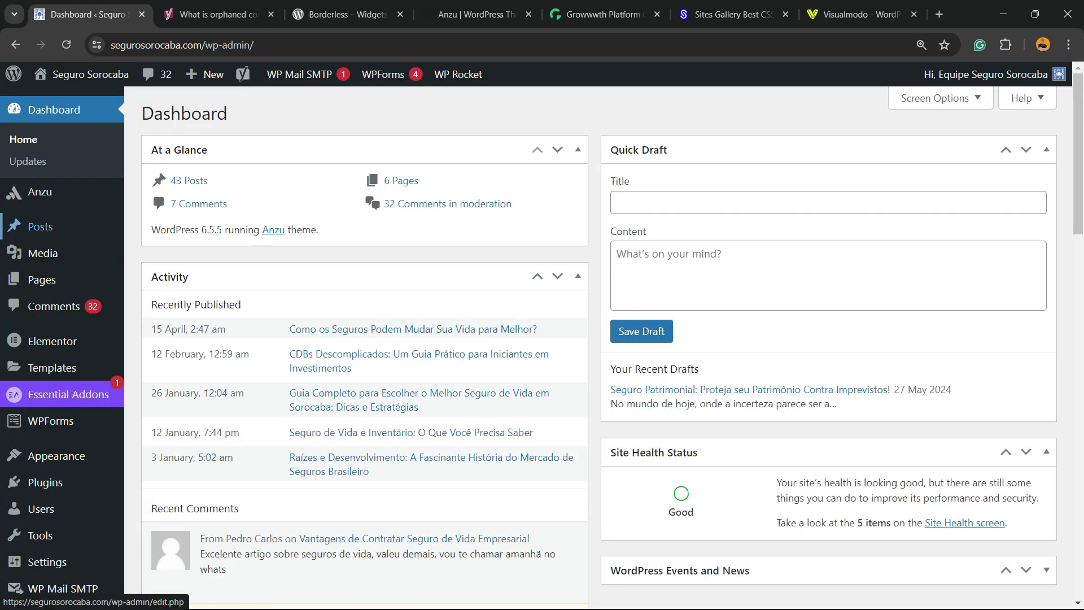
pyautogui.moveTo(40, 226)
pyautogui.click(156, 229)
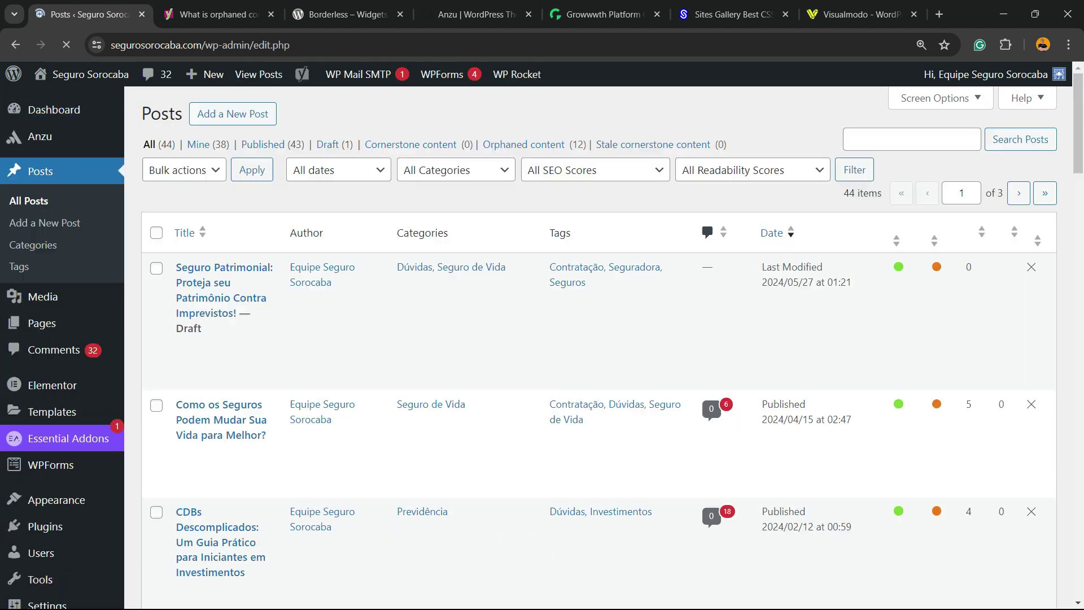
pyautogui.click(911, 139)
pyautogui.write('v')
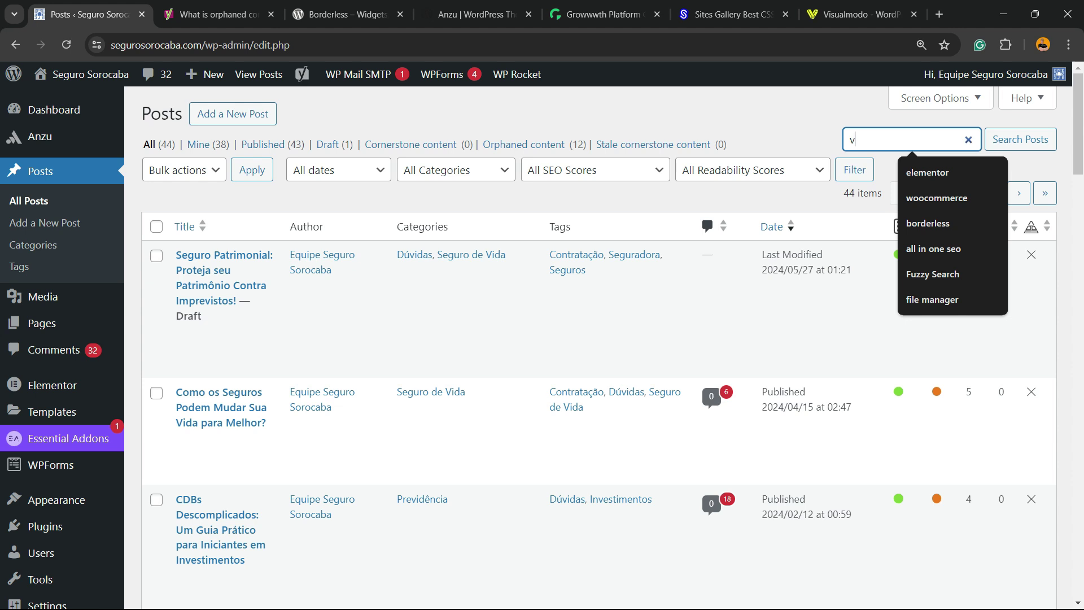
pyautogui.write('ida')
pyautogui.press('Return')
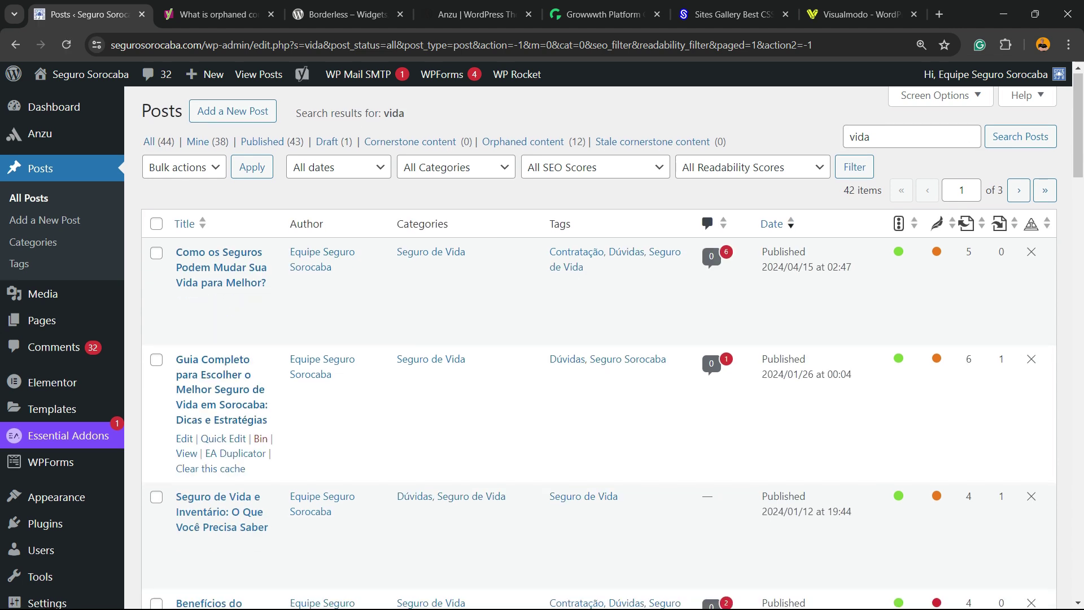
pyautogui.scroll(-2, 214, 435)
pyautogui.scroll(2, 214, 435)
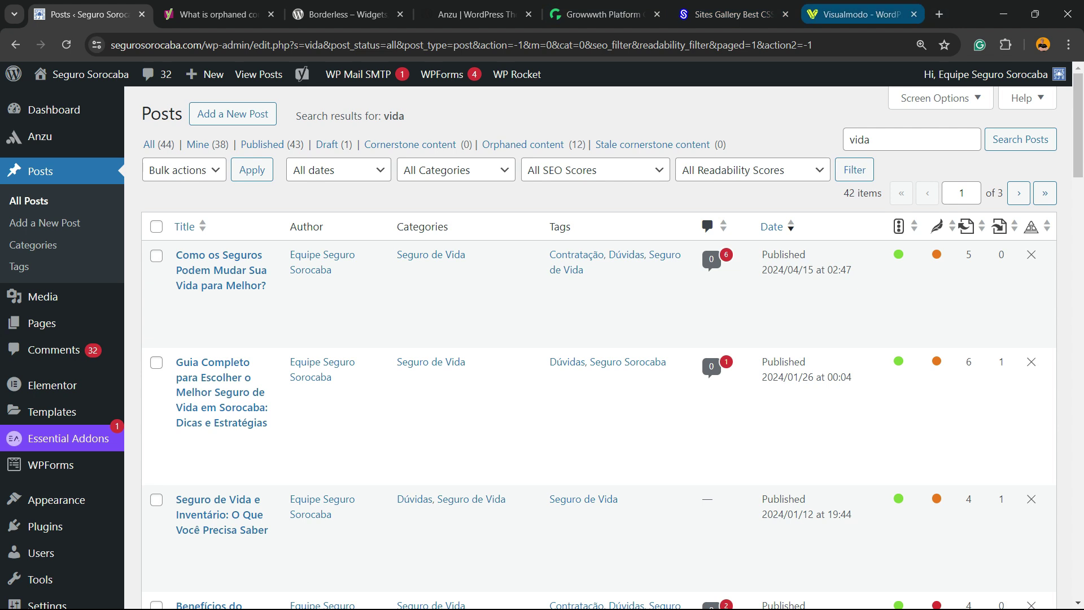
# Load the copied URL of the orphaned post in the browser tab holding the Yoast article.
pyautogui.click(214, 14)
pyautogui.hotkey('ctrl', 'a')
pyautogui.hotkey('ctrl', 'v')
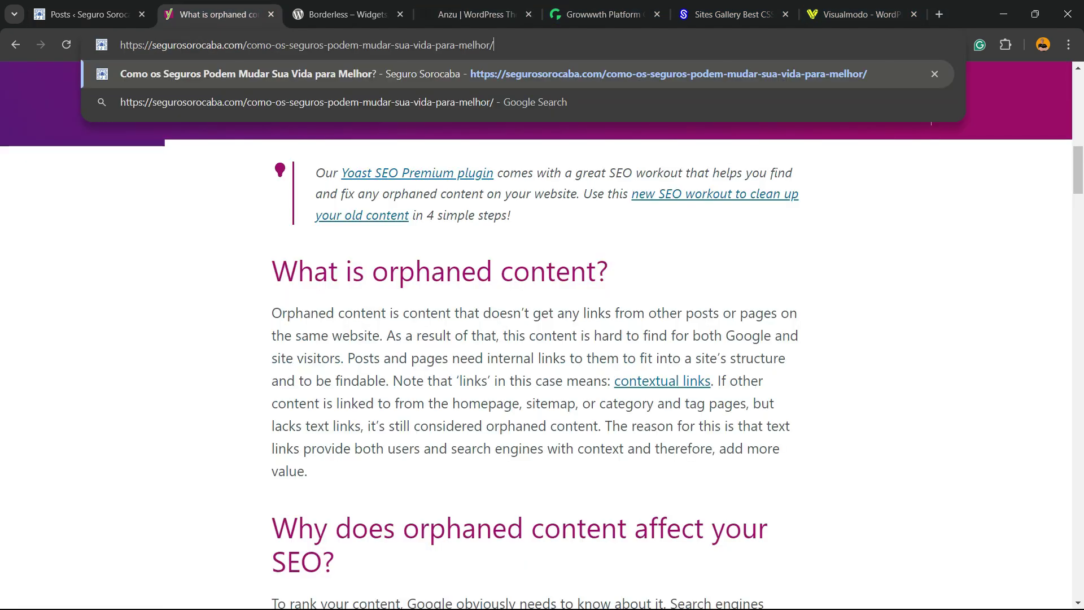
pyautogui.press('Return')
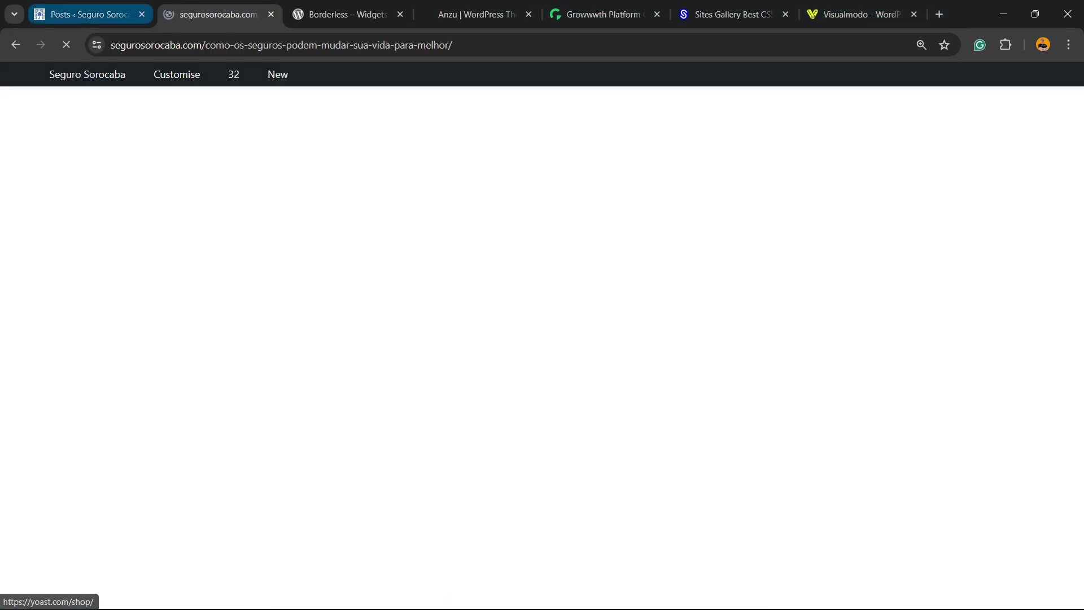
# Open "Guia Completo para Escolher o Melhor Seguro de Vida em Sorocaba: Dicas e Estratégias" for editing and copy the orphaned post's URL again.
pyautogui.click(84, 15)
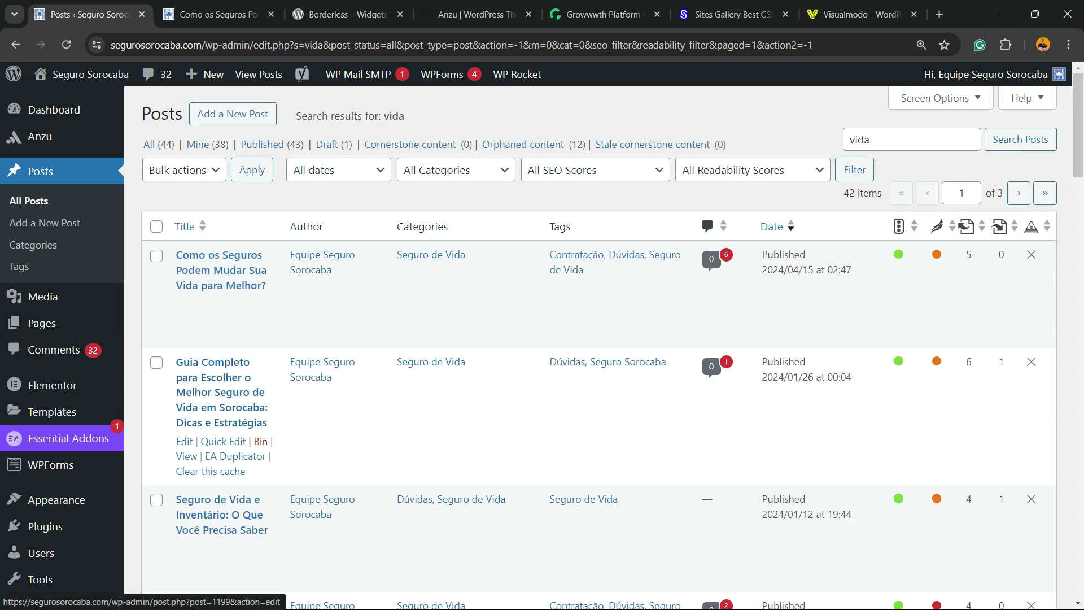
pyautogui.click(222, 415)
pyautogui.press('ctrl')
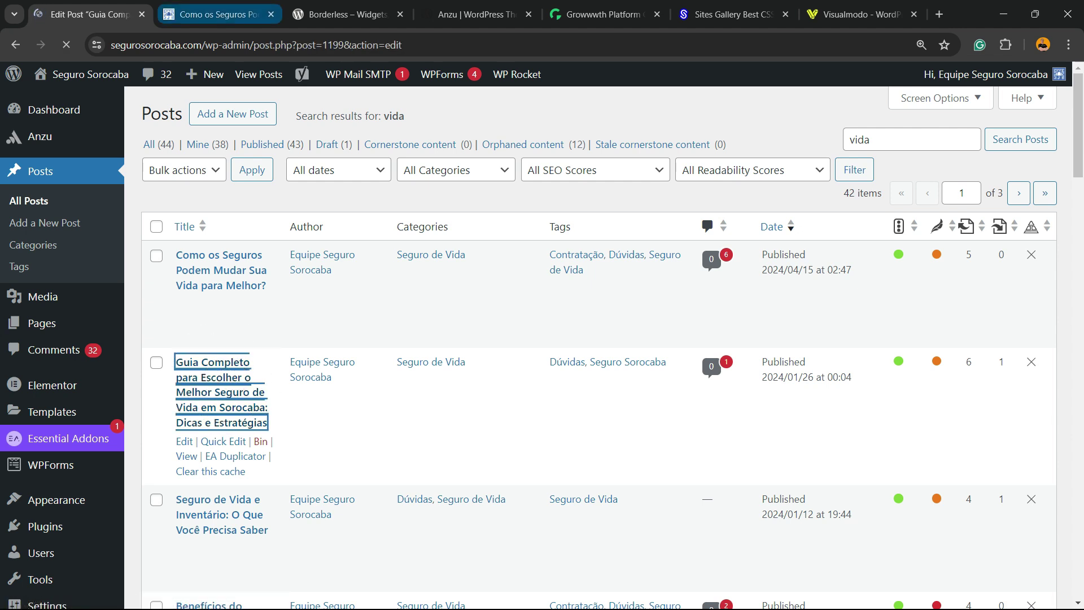
pyautogui.click(213, 15)
pyautogui.click(281, 45)
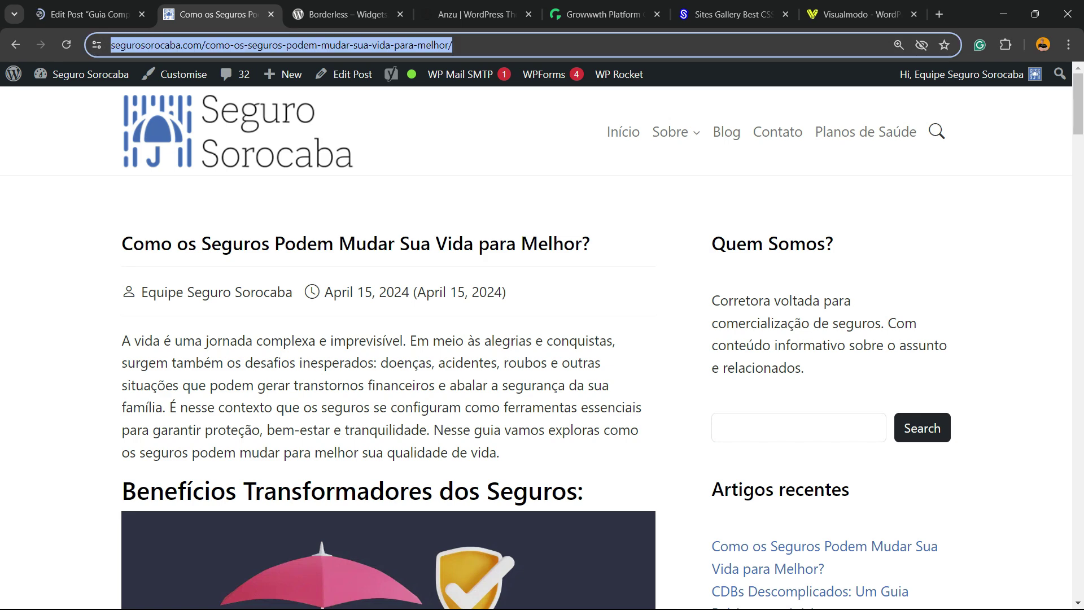
pyautogui.click(90, 14)
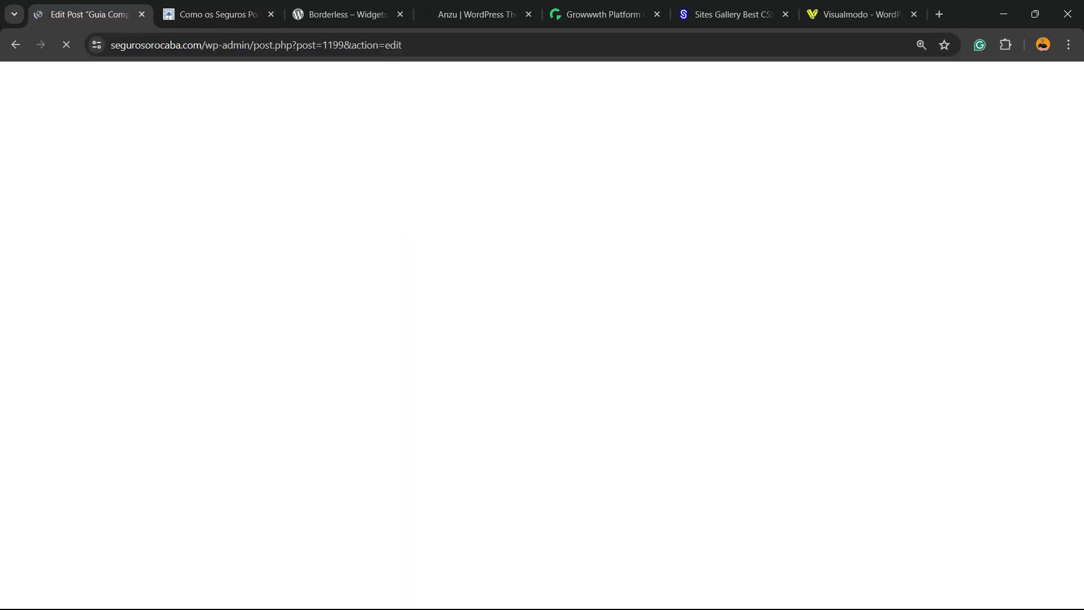
# Link the words "queridos estejam protegidos", in the paragraph before "4. Comparando Cotações e Coberturas", to the copied post URL.
pyautogui.scroll(-15, 421, 350)
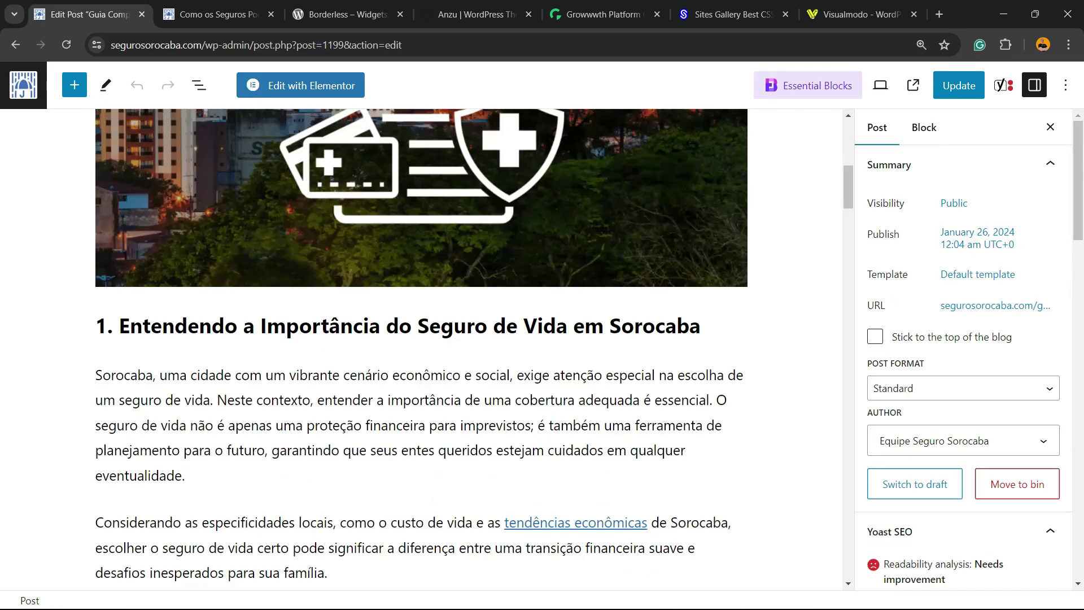
pyautogui.scroll(-5, 421, 452)
pyautogui.scroll(3, 421, 451)
pyautogui.scroll(-7, 421, 350)
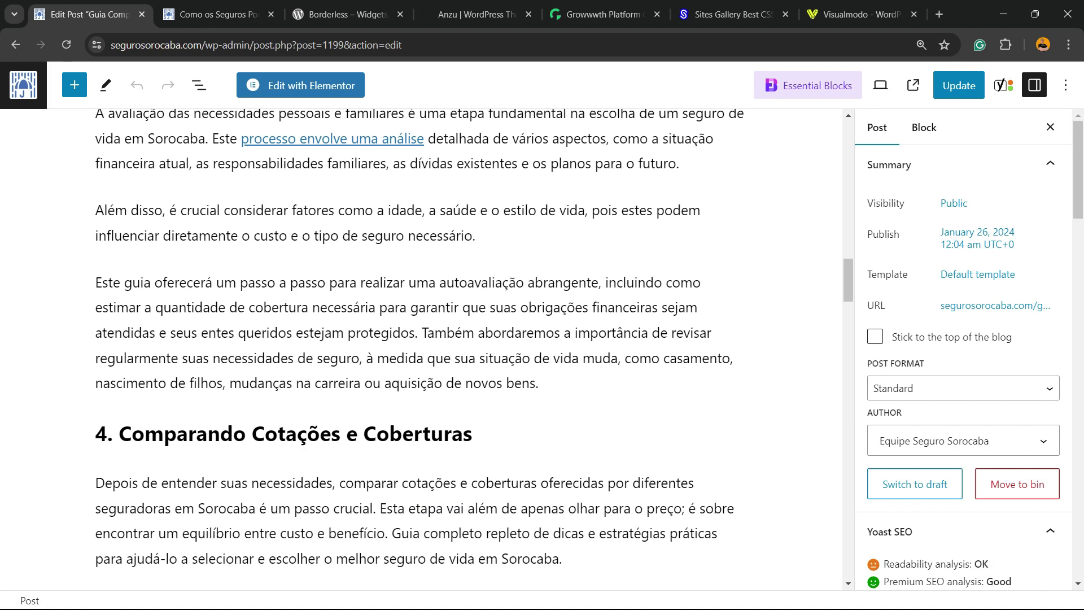
pyautogui.moveTo(238, 332); pyautogui.dragTo(415, 332)
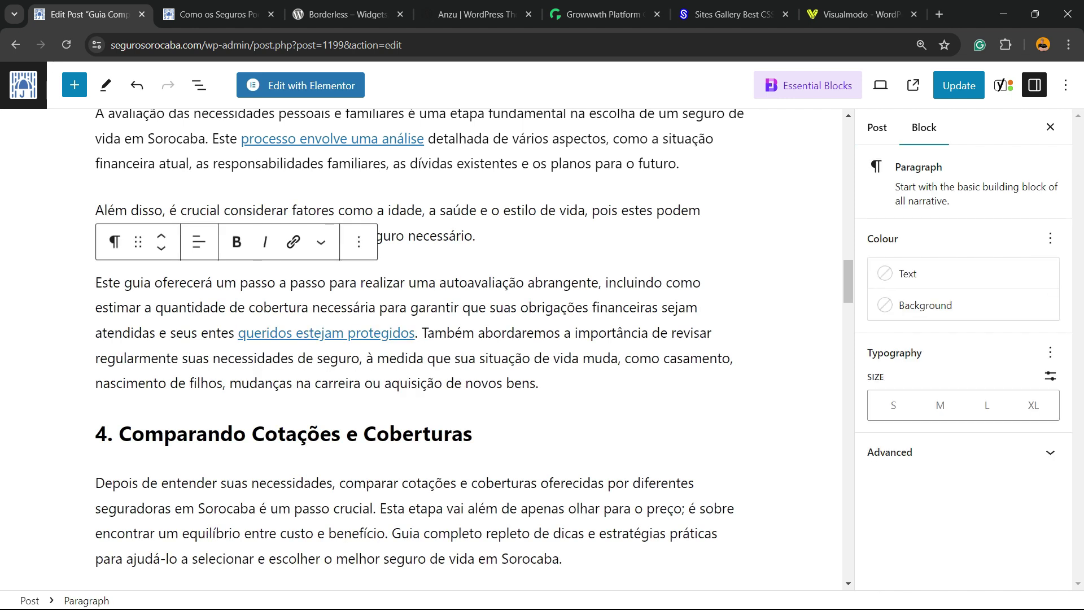
# Update the edited post and return to the posts list, filtered to orphaned content.
pyautogui.click(959, 85)
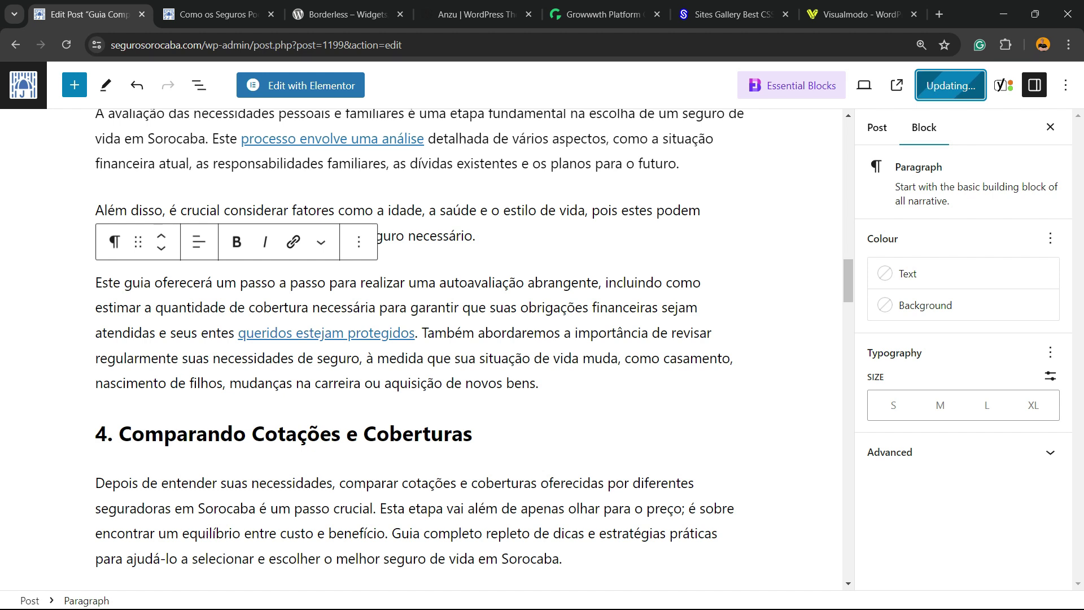
pyautogui.click(23, 86)
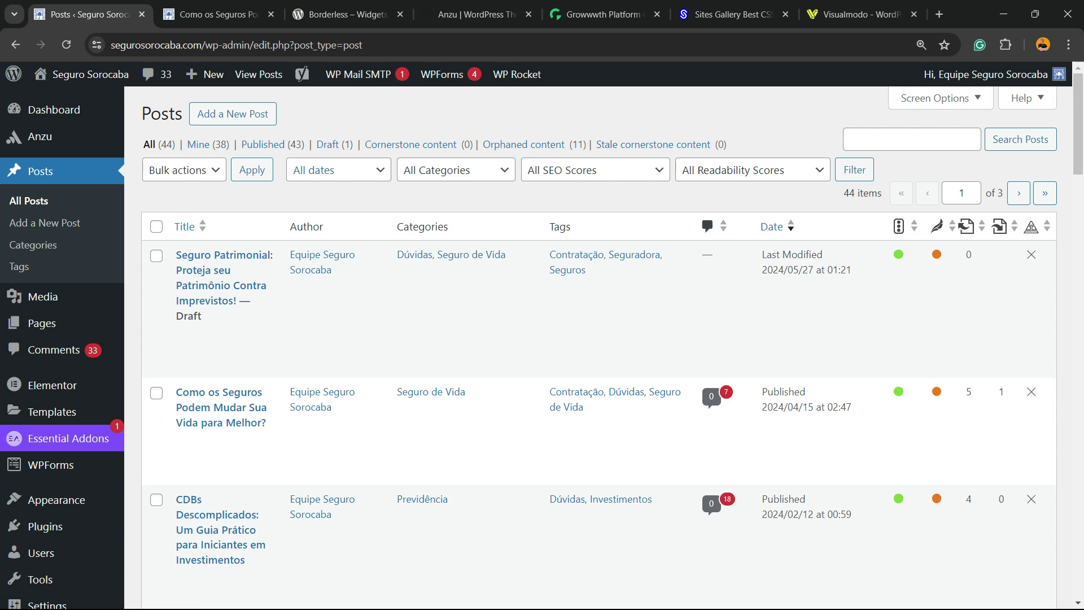
pyautogui.click(523, 145)
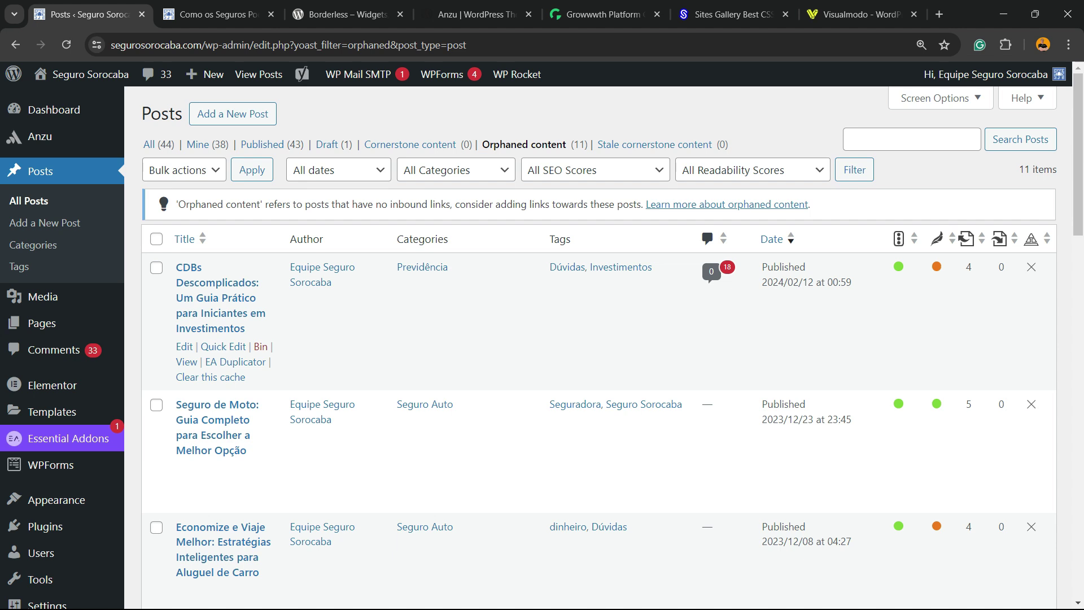
pyautogui.scroll(-5, 395, 338)
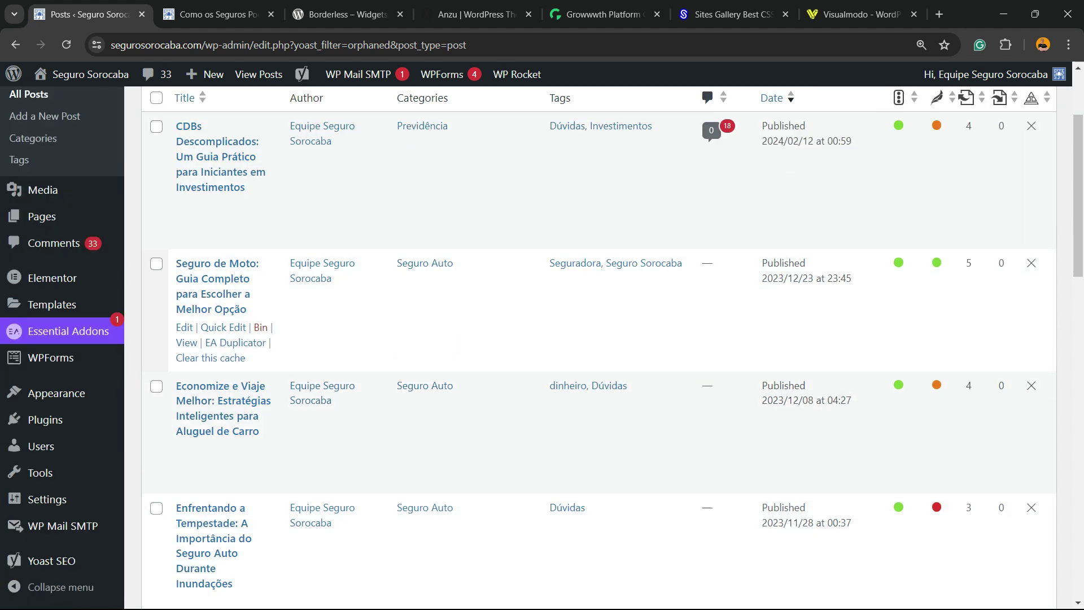
pyautogui.scroll(3, 57, 316)
# Open the site's Pages list and filter it to orphaned content.
pyautogui.moveTo(34, 296)
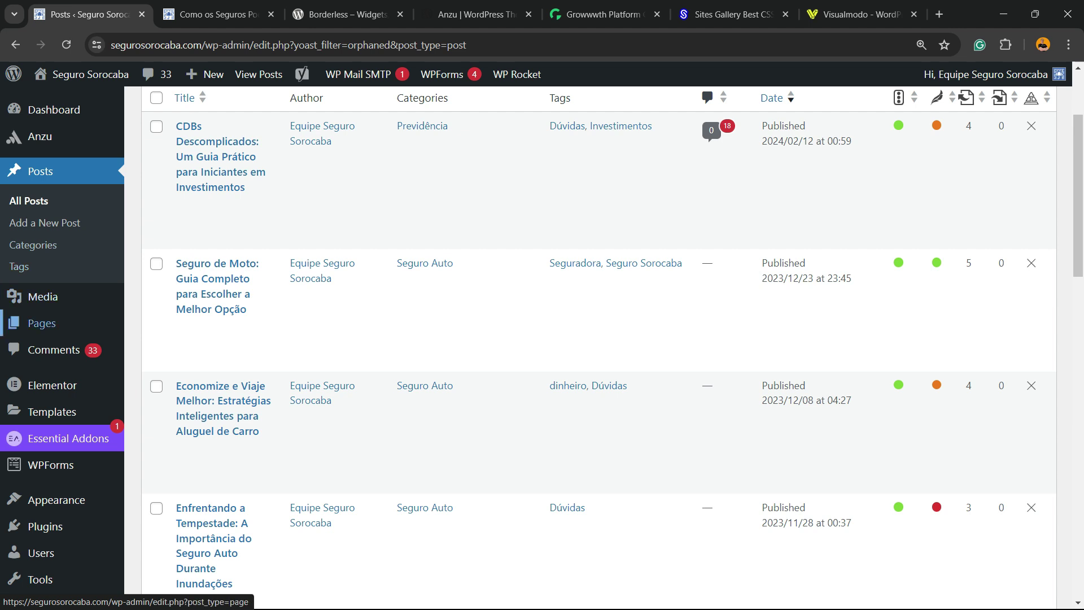
pyautogui.click(42, 323)
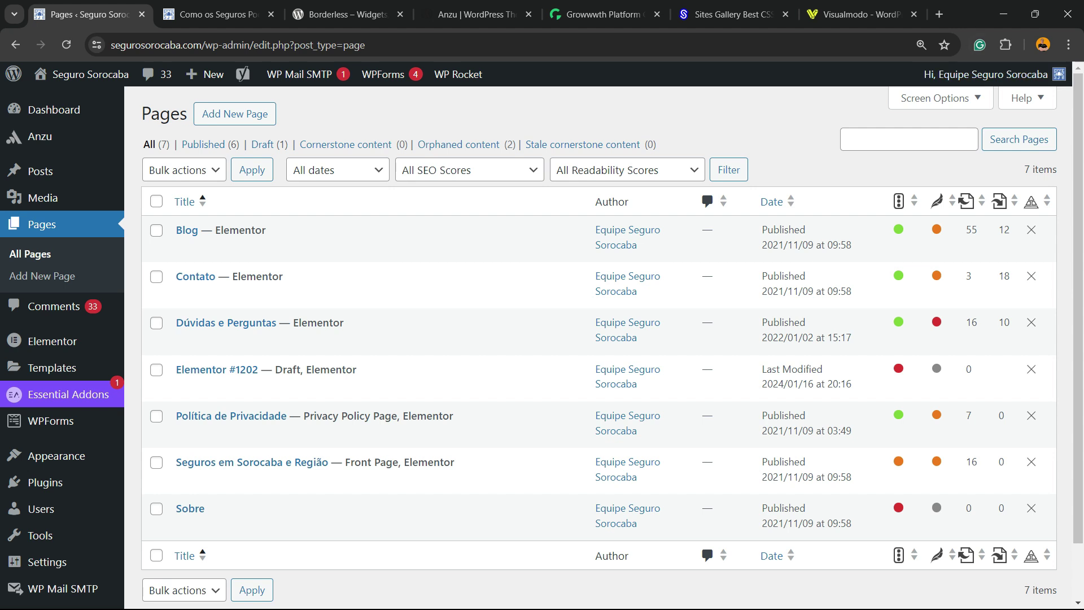
pyautogui.click(457, 145)
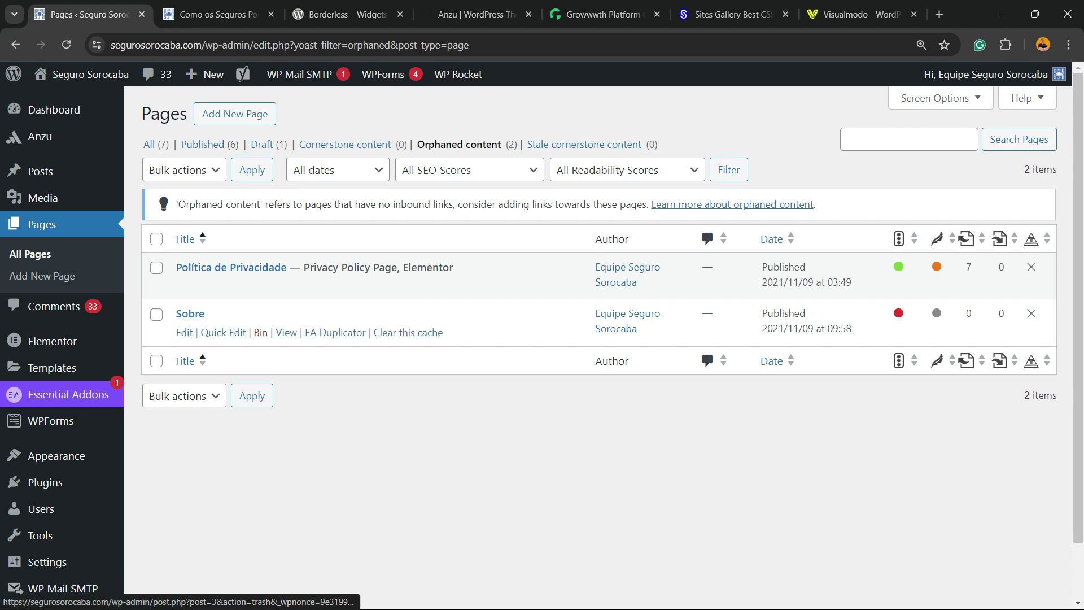
# Look through the Borderless plugin page and the Anzu theme page on WordPress.org.
pyautogui.click(219, 14)
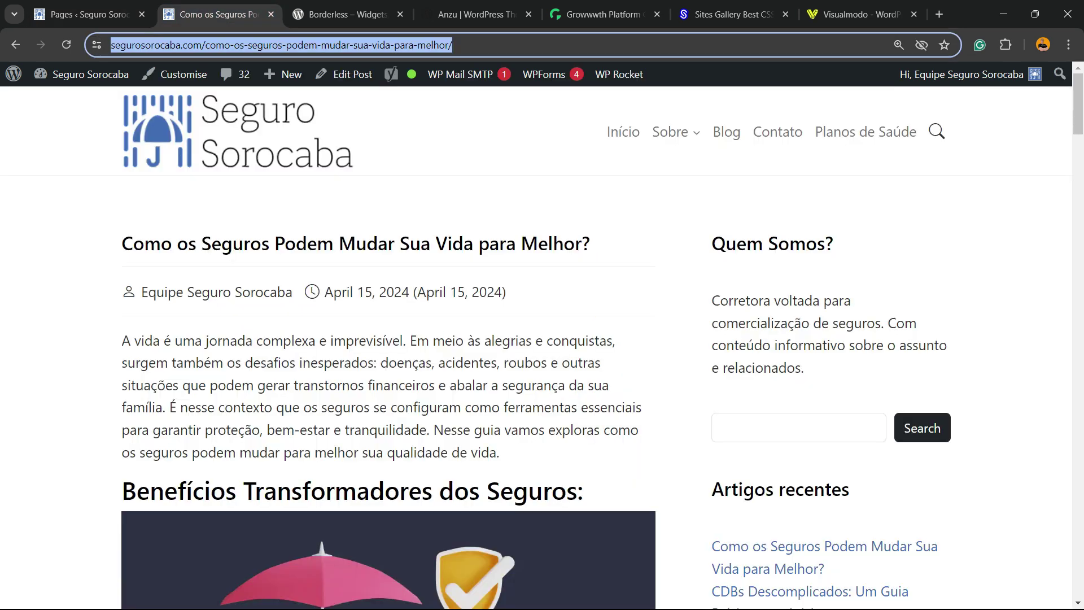
pyautogui.click(338, 14)
pyautogui.scroll(-3, 542, 367)
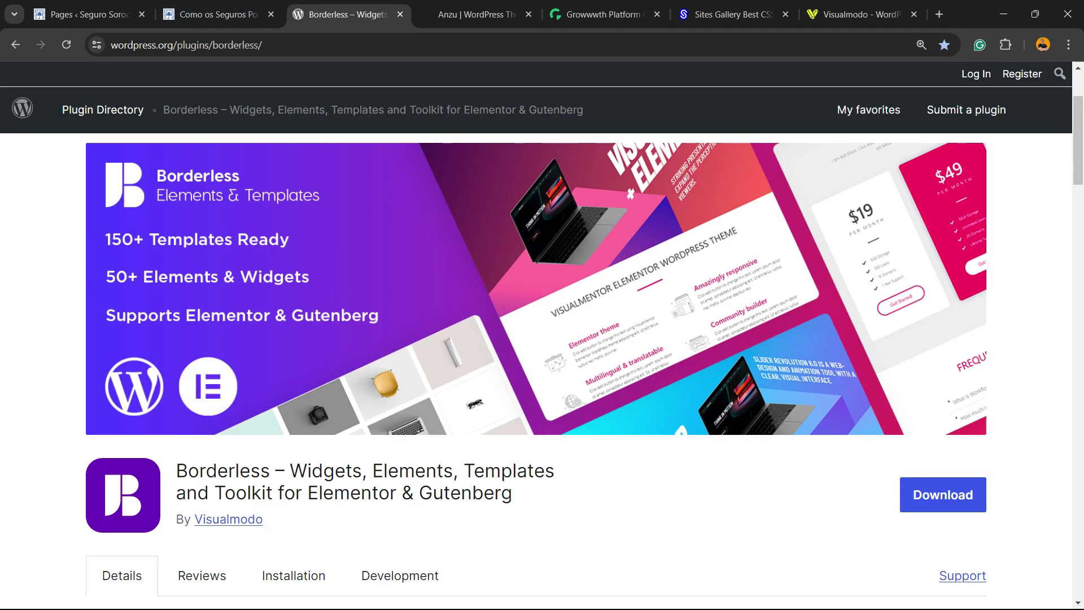
pyautogui.scroll(-5, 542, 367)
pyautogui.scroll(-15, 542, 373)
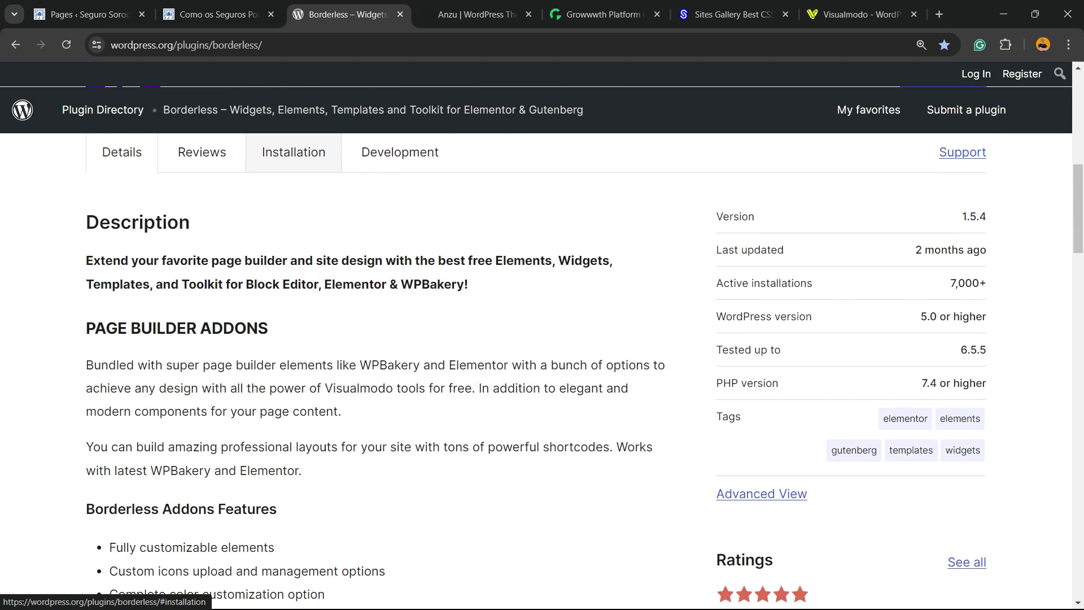
pyautogui.hotkey('ctrl', 'Tab')
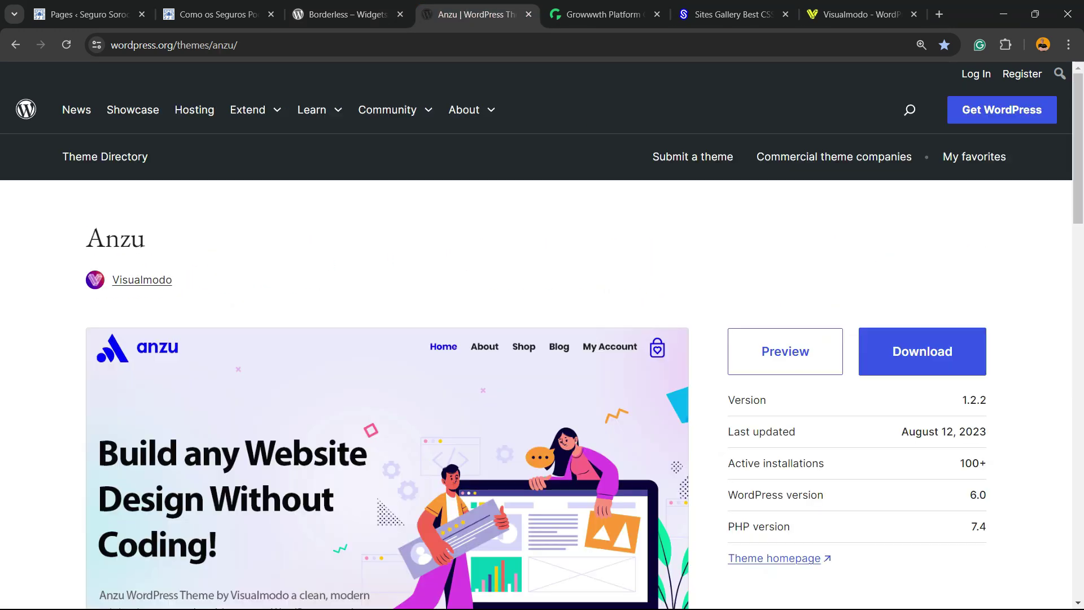
pyautogui.scroll(-3, 542, 339)
pyautogui.scroll(3, 542, 339)
pyautogui.scroll(-15, 542, 339)
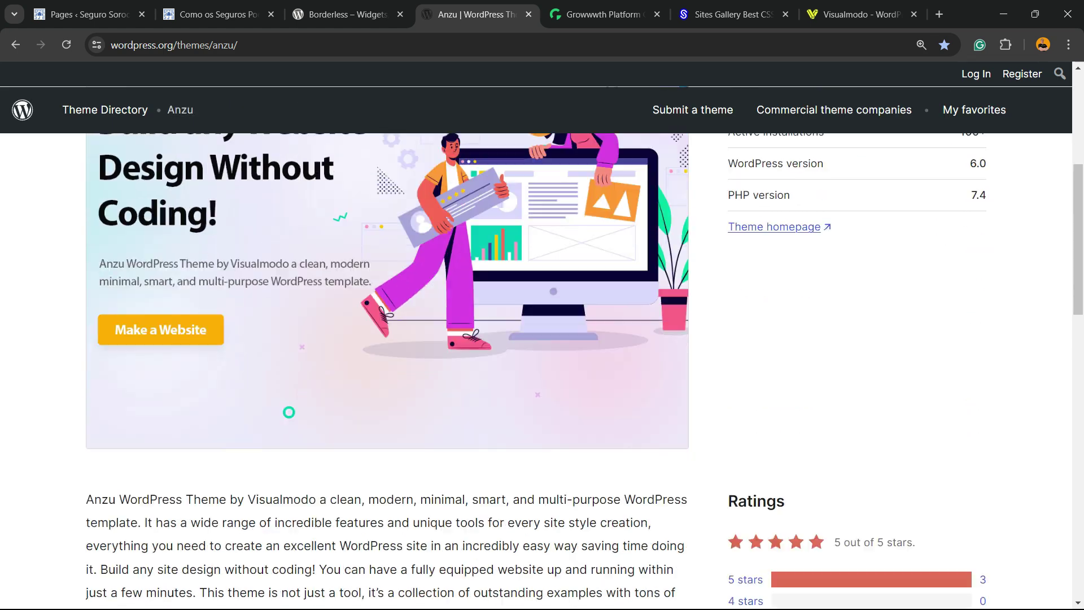
# Browse the publishing offers on Growwwth and the showcased websites on Sites Gallery.
pyautogui.hotkey('ctrl', 'Tab')
pyautogui.scroll(-8, 542, 338)
pyautogui.scroll(-13, 542, 339)
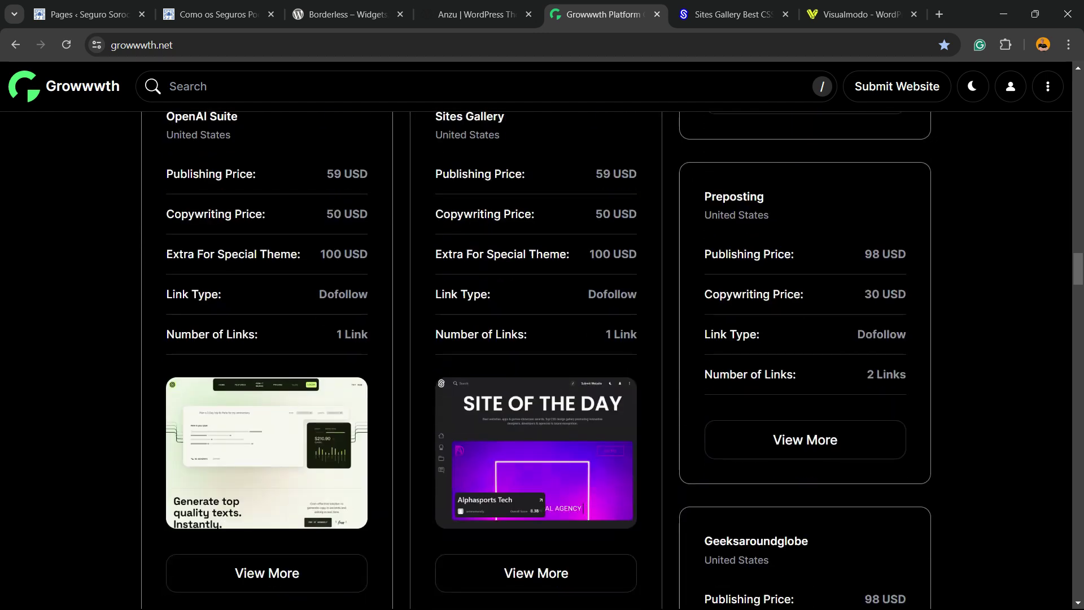
pyautogui.hotkey('ctrl', 'Tab')
pyautogui.scroll(-10, 542, 339)
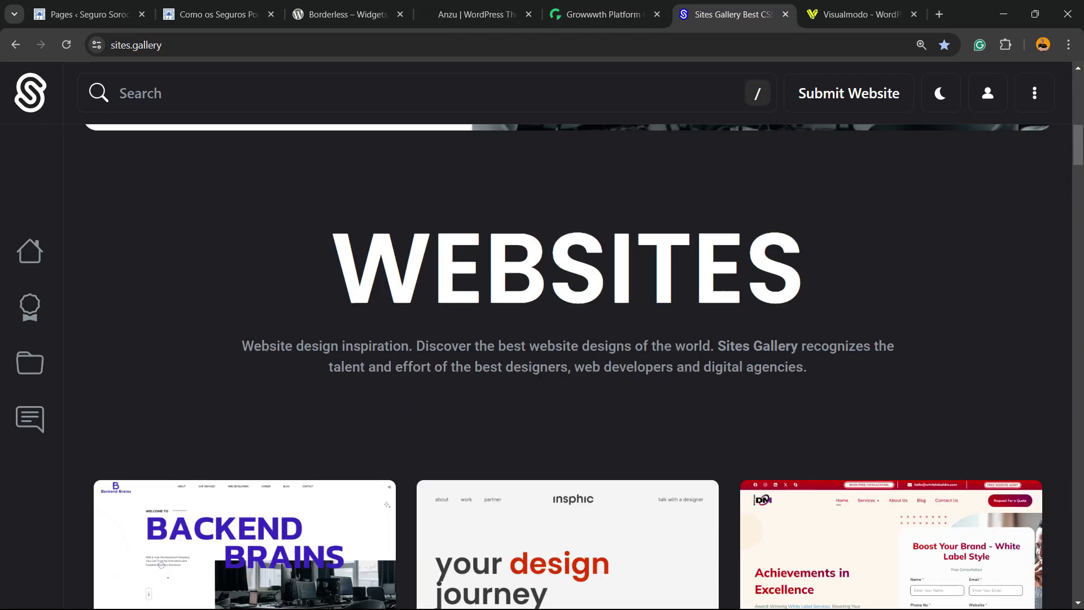
pyautogui.scroll(-15, 542, 338)
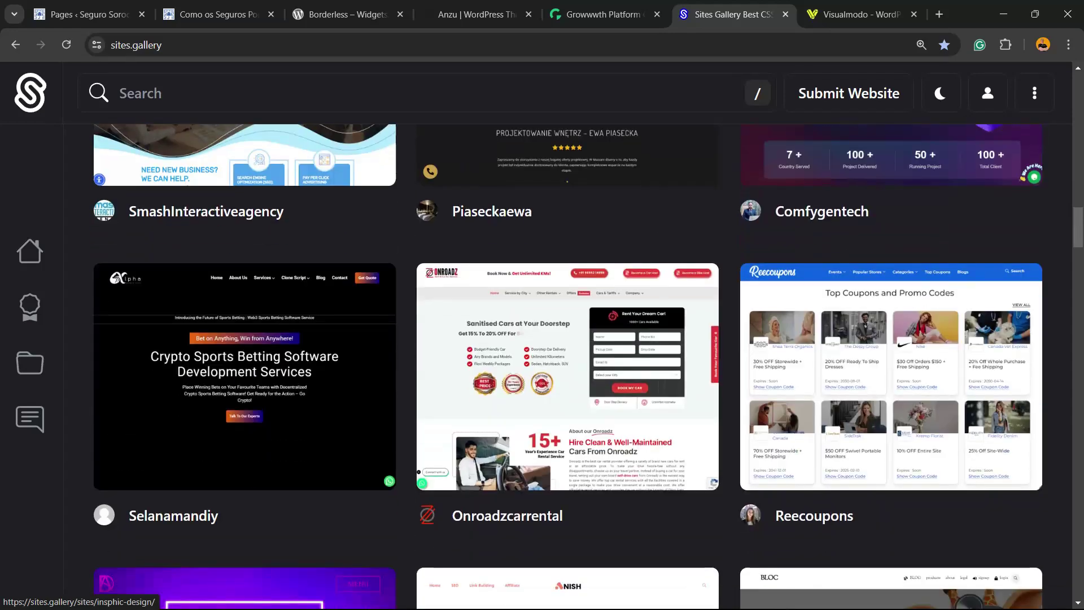
pyautogui.scroll(-15, 542, 338)
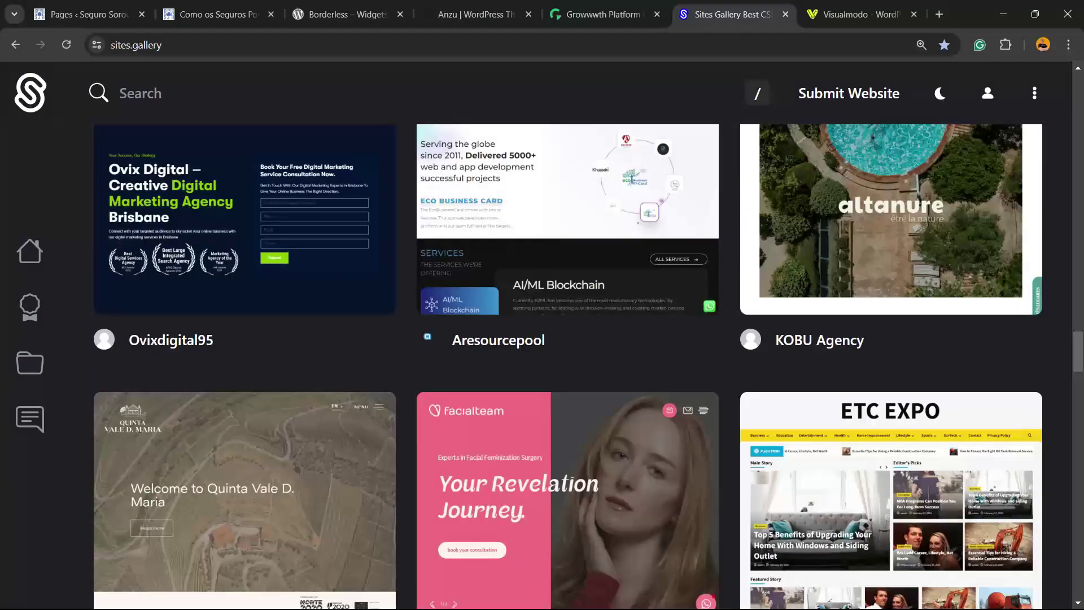
pyautogui.scroll(-20, 542, 339)
# Open the Borderless product page on the Visualmodo site and examine its templates library and included elements.
pyautogui.hotkey('ctrl', 'Tab')
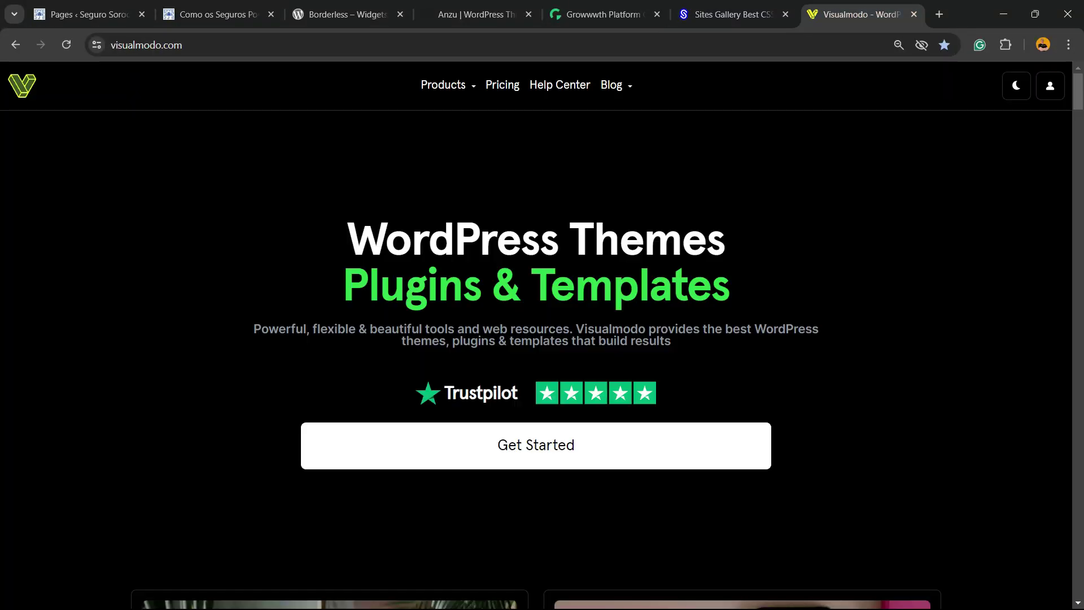
pyautogui.moveTo(444, 85)
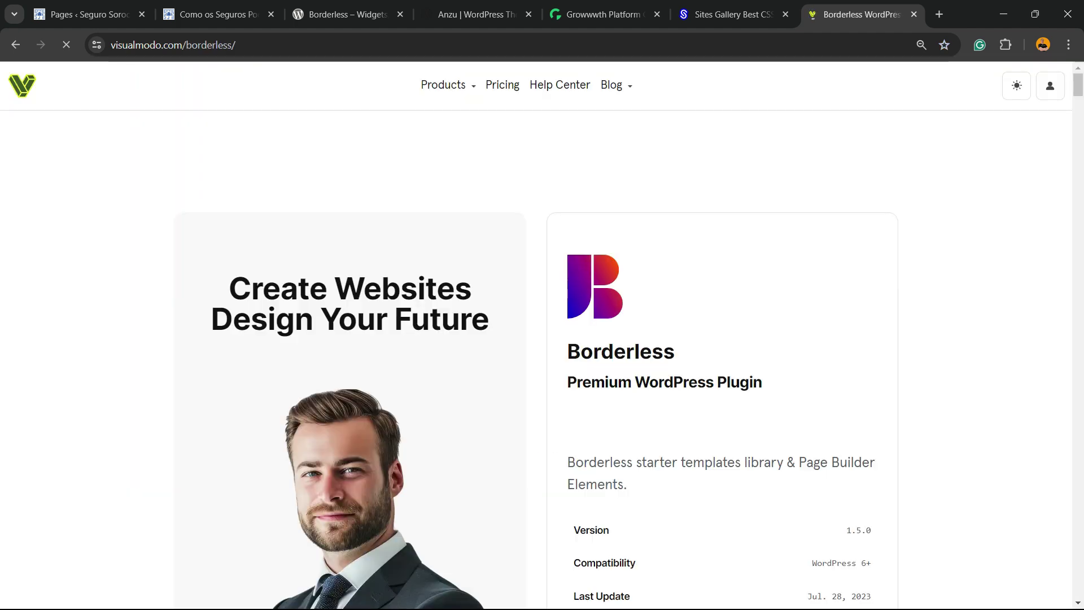
pyautogui.scroll(-10, 541, 339)
pyautogui.scroll(-15, 542, 338)
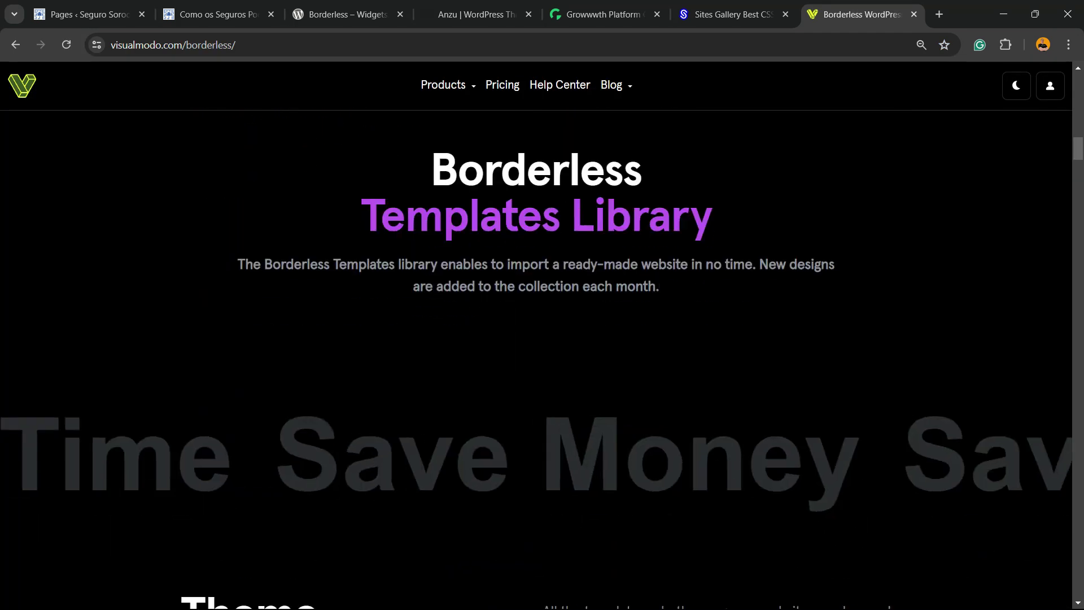
pyautogui.scroll(-20, 535, 254)
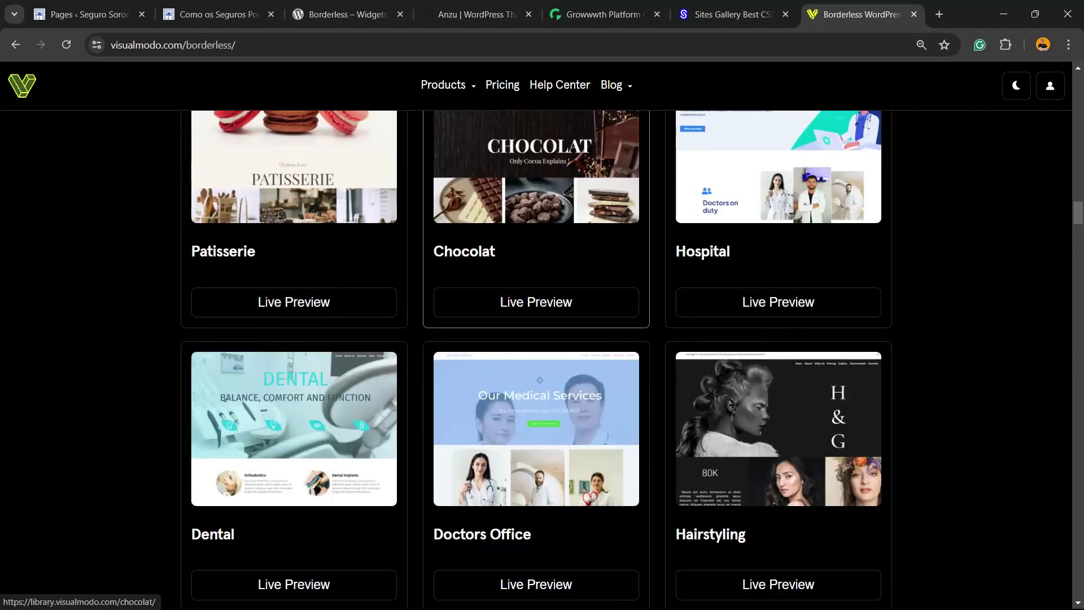
pyautogui.scroll(-10, 535, 254)
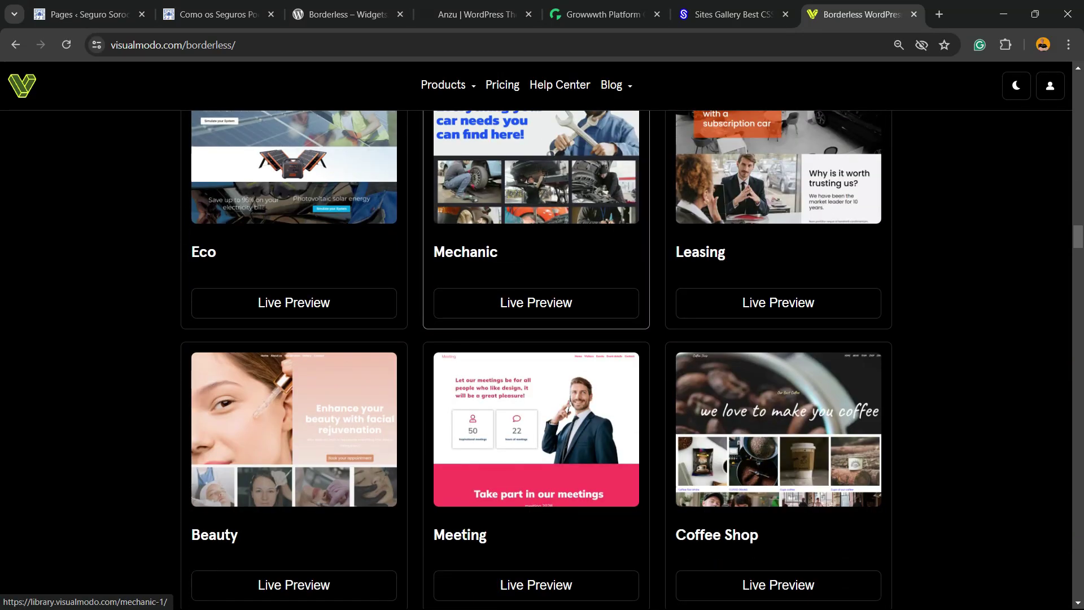
pyautogui.scroll(-15, 536, 254)
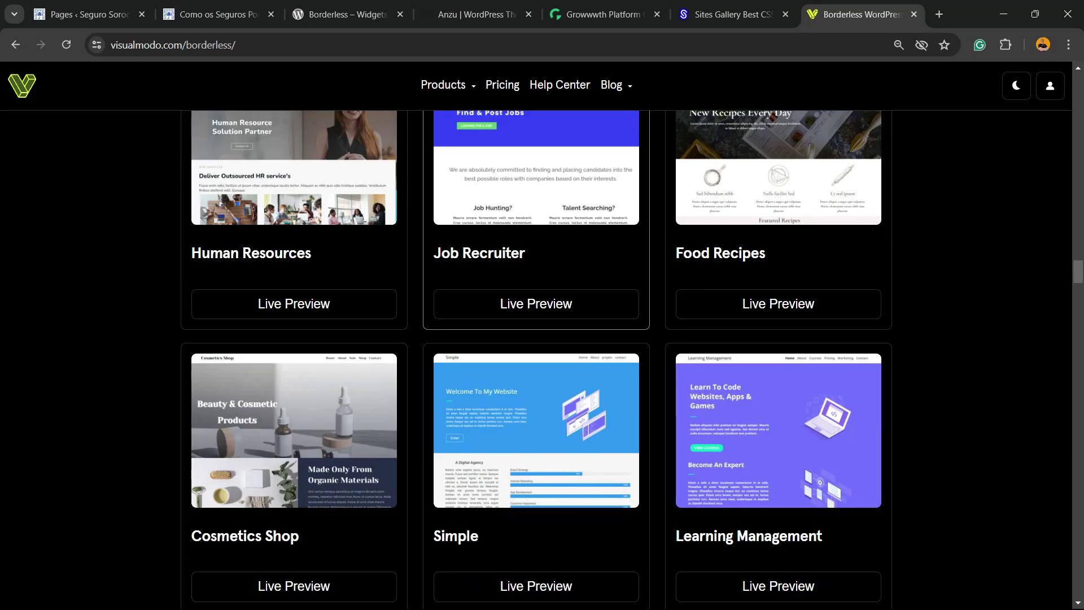
pyautogui.scroll(-20, 535, 254)
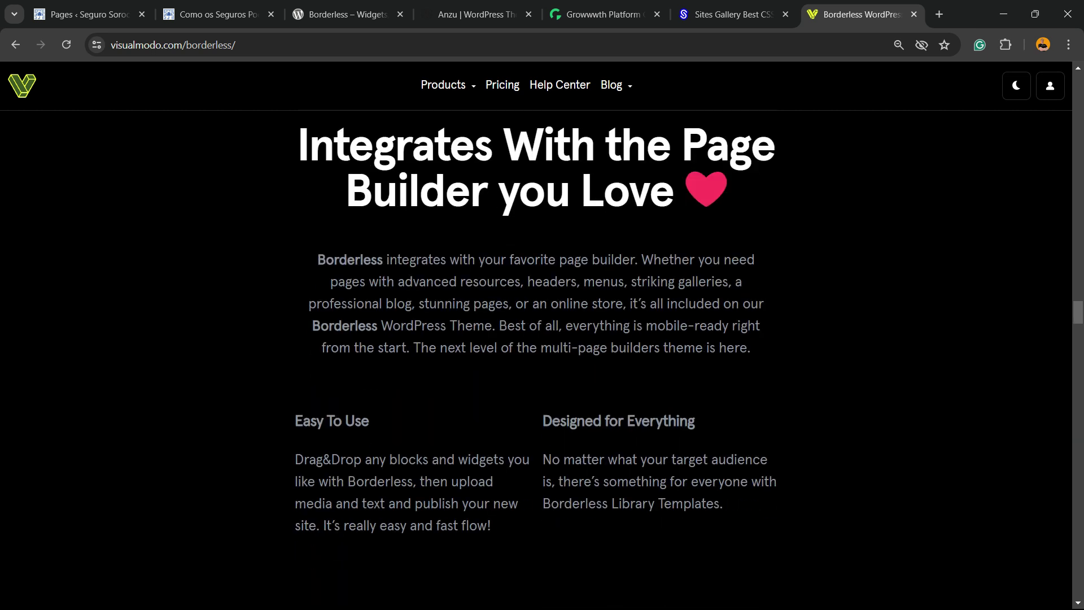
pyautogui.scroll(-15, 535, 254)
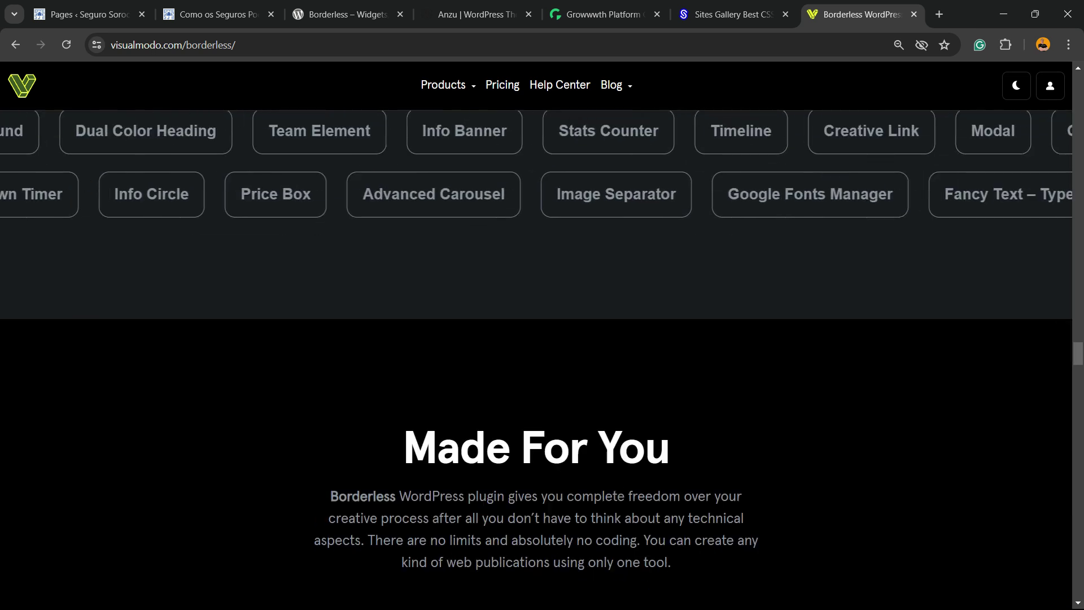
pyautogui.scroll(5, 536, 305)
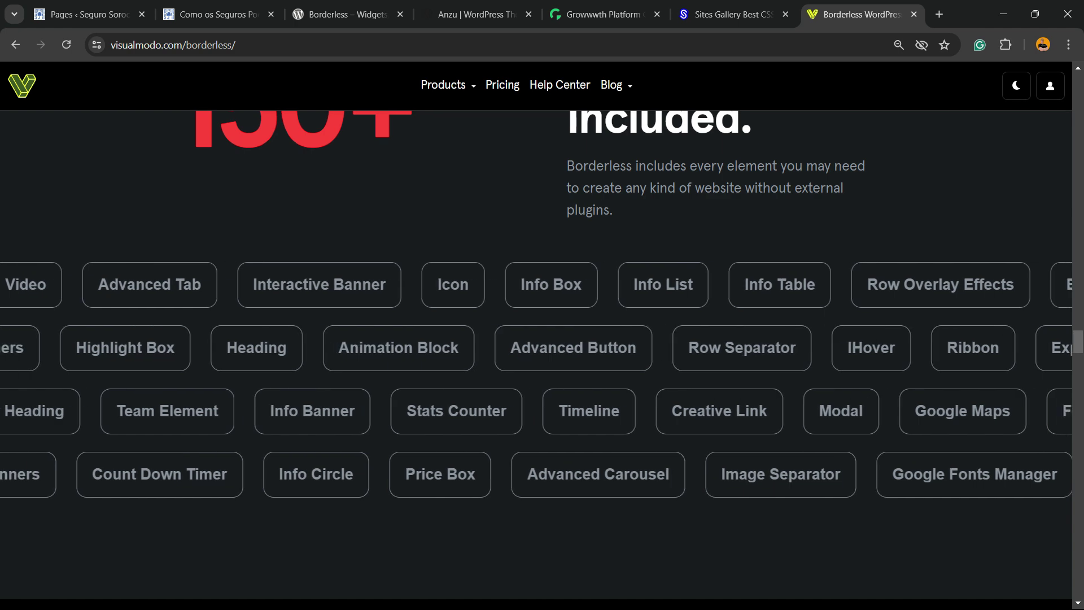